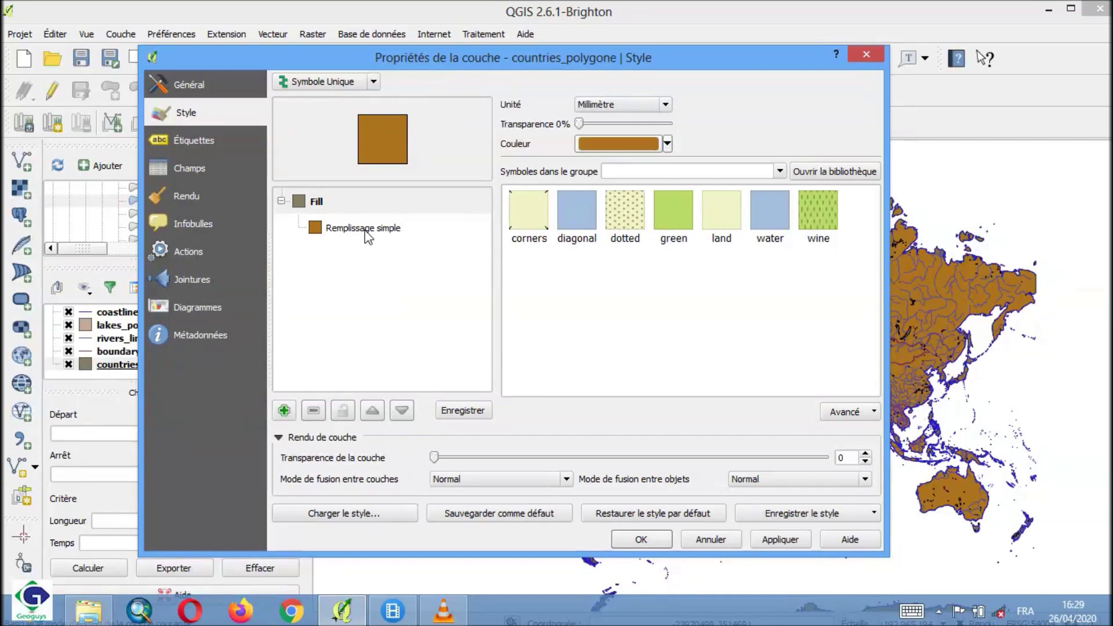
Step: Set the border colour of the countries_polygone simple fill to red (#ee0000) and apply it
left_click(365, 230)
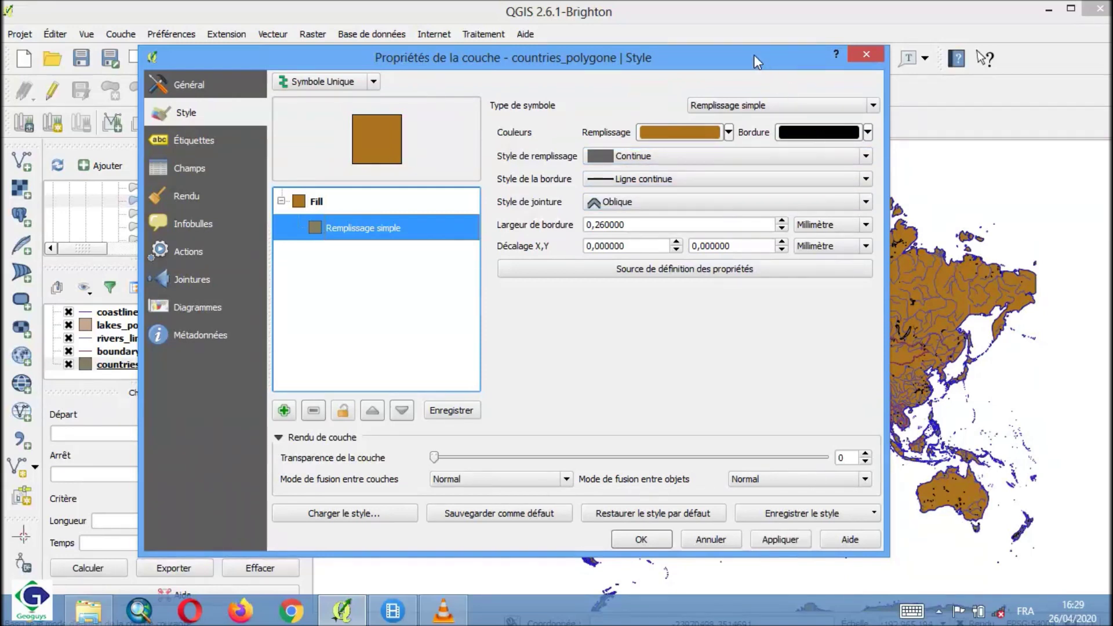
left_click_drag(740, 57, 552, 58)
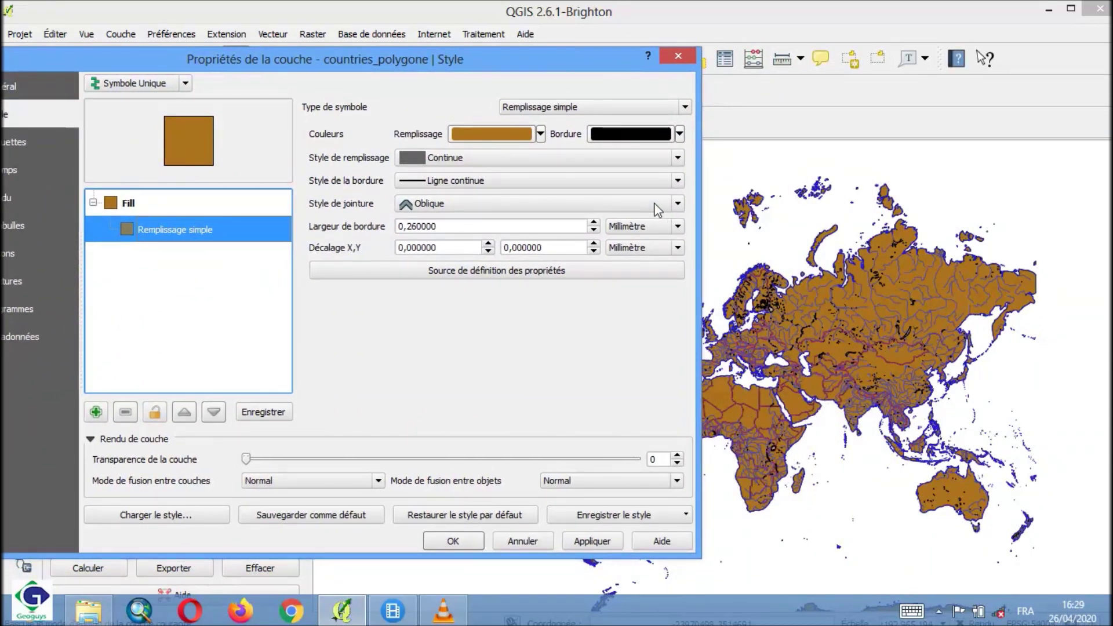
left_click(637, 135)
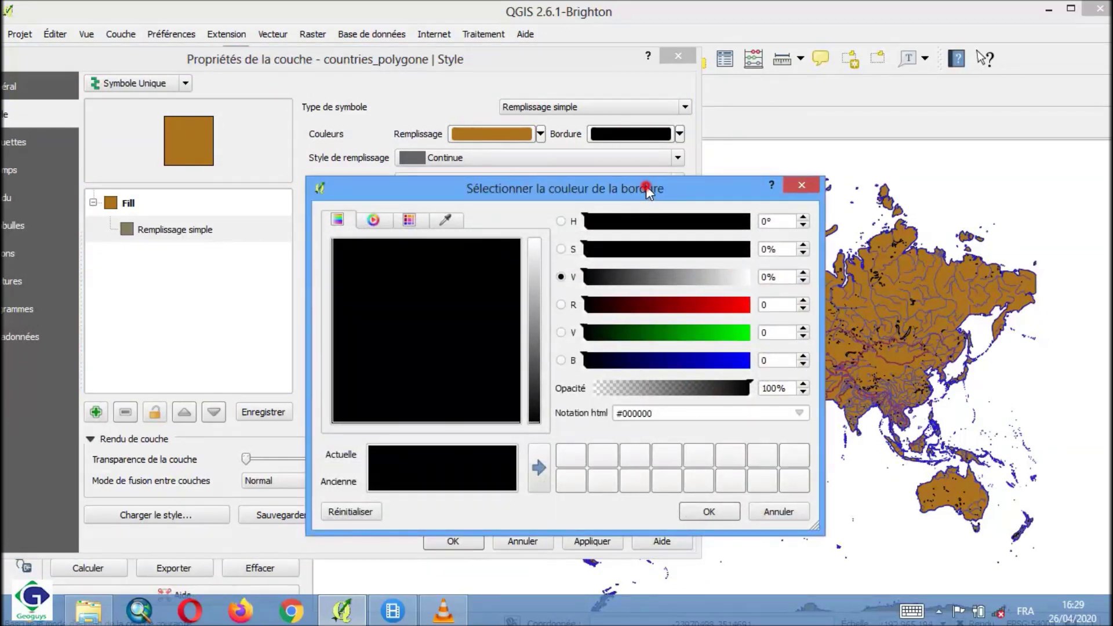
left_click_drag(645, 186, 624, 174)
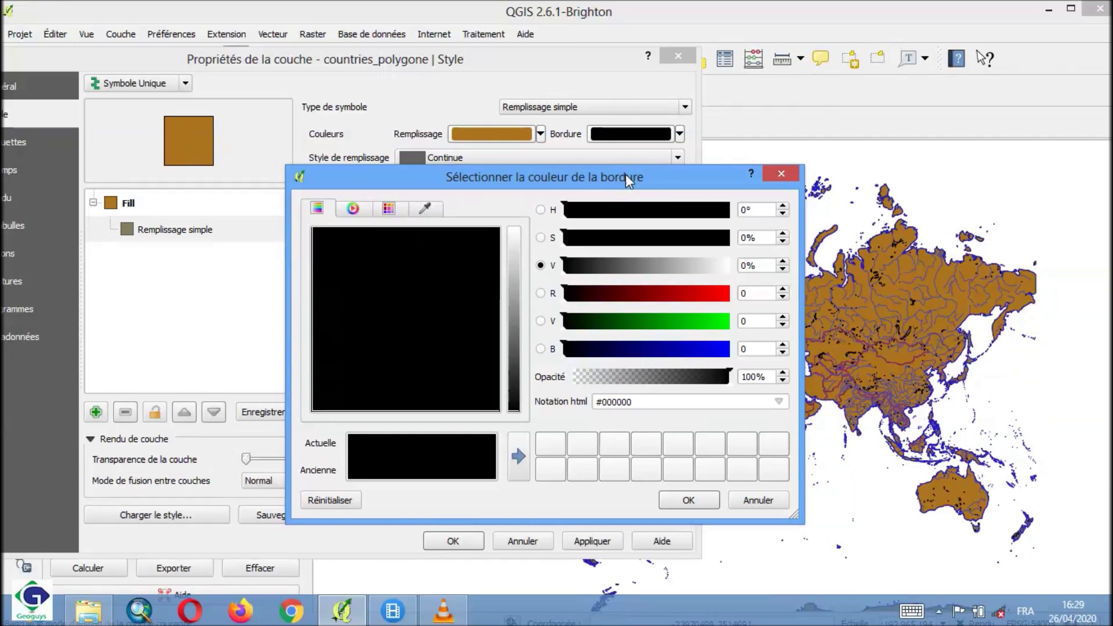
left_click(719, 295)
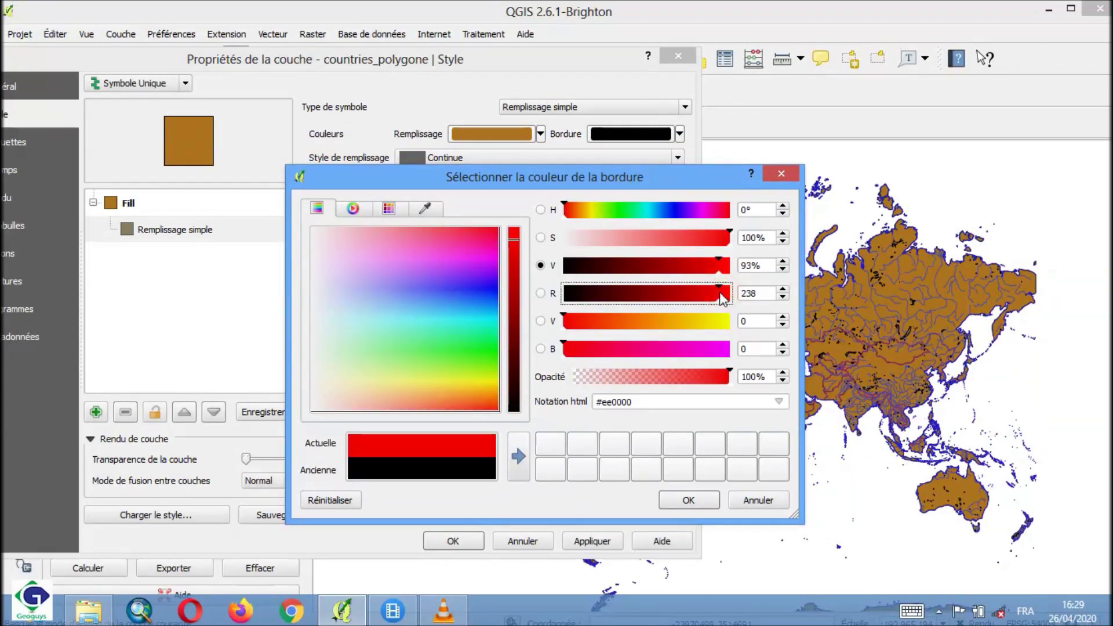
left_click(689, 500)
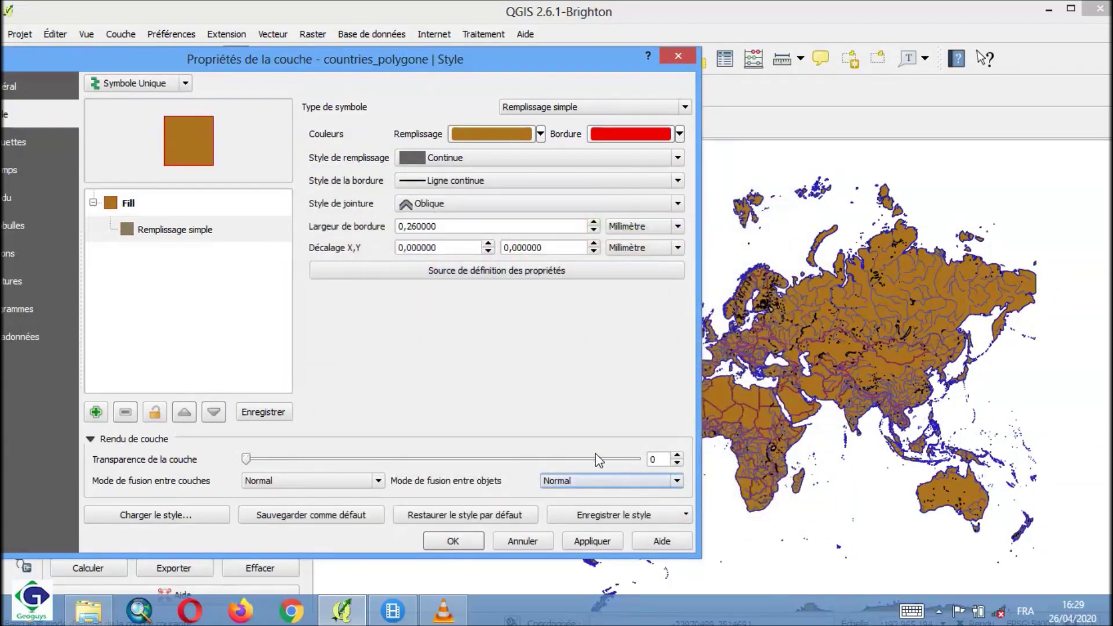
left_click(585, 545)
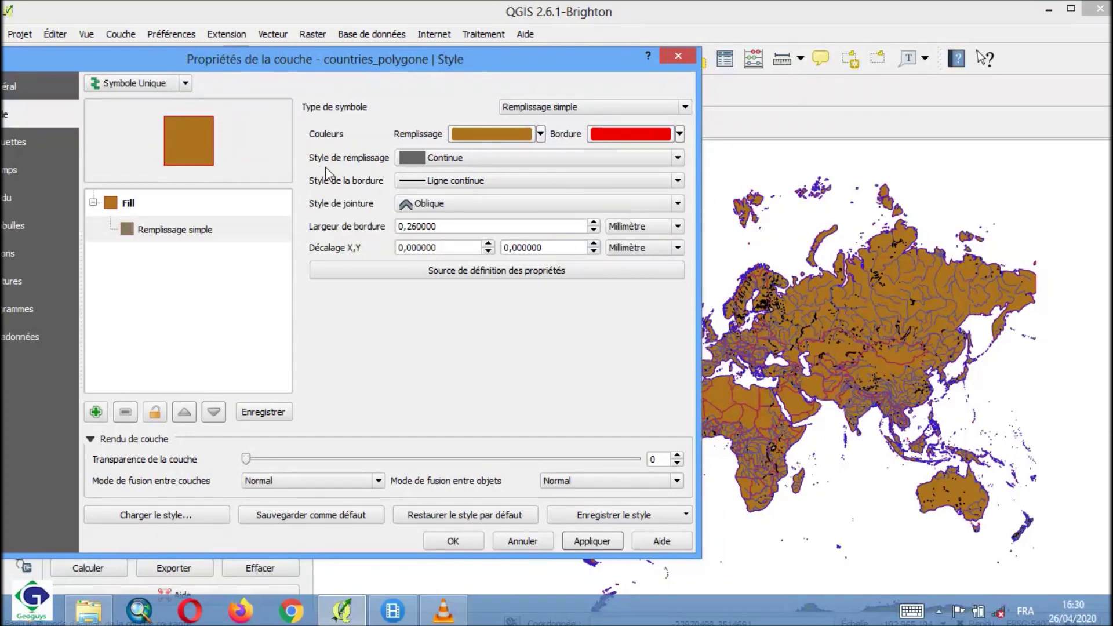
Step: Set the border style of the countries_polygone fill to "Pas de ligne"
left_click_drag(342, 58, 674, 40)
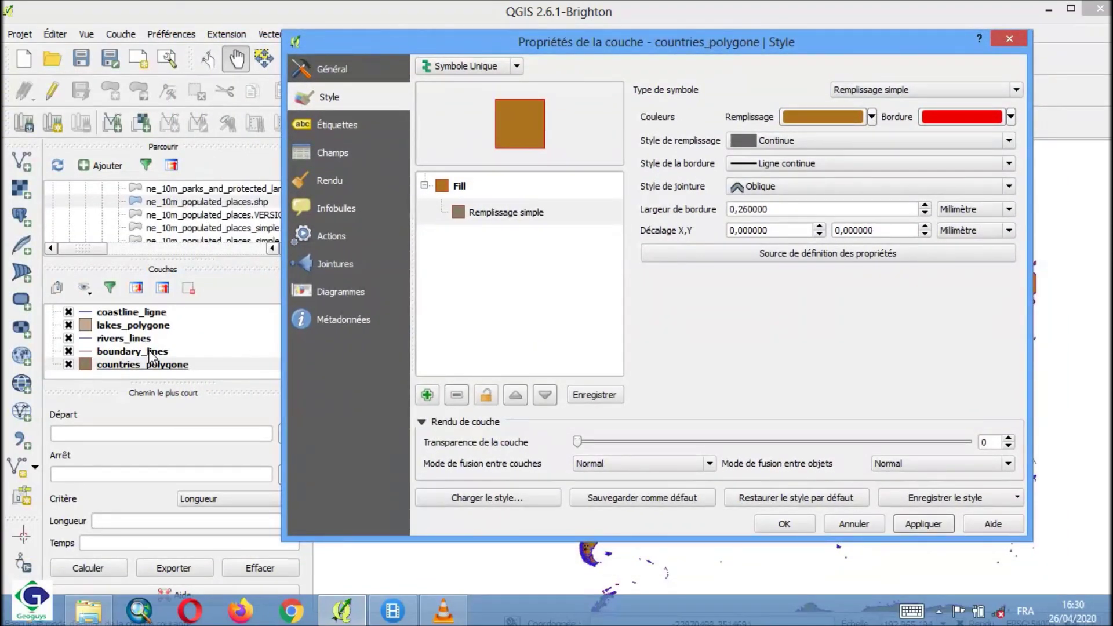
left_click_drag(713, 47, 528, 51)
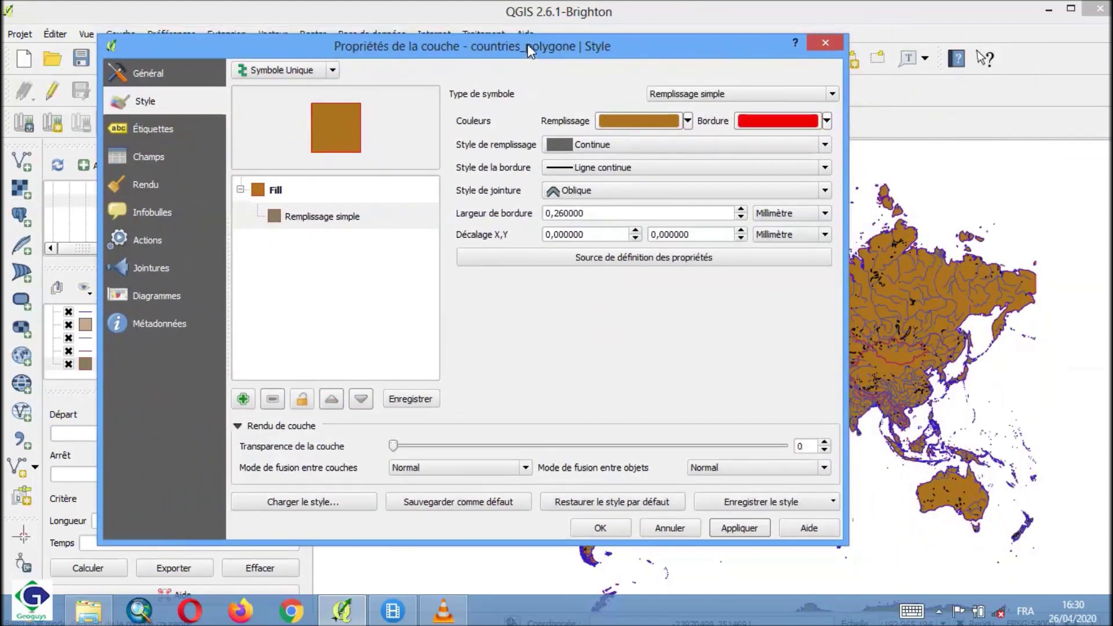
left_click(824, 168)
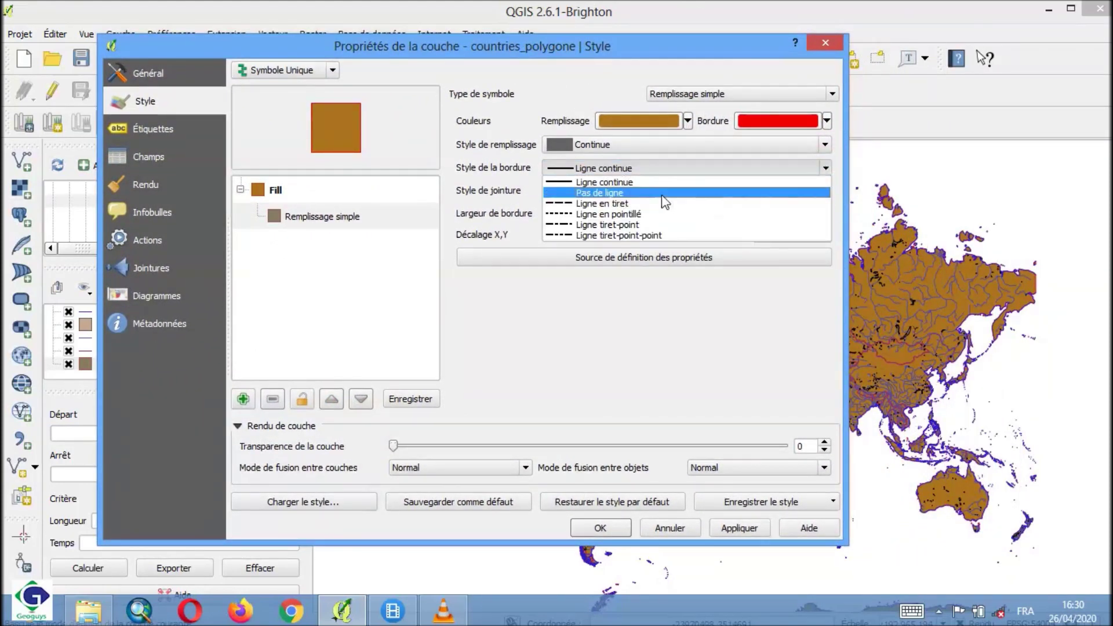
left_click(662, 195)
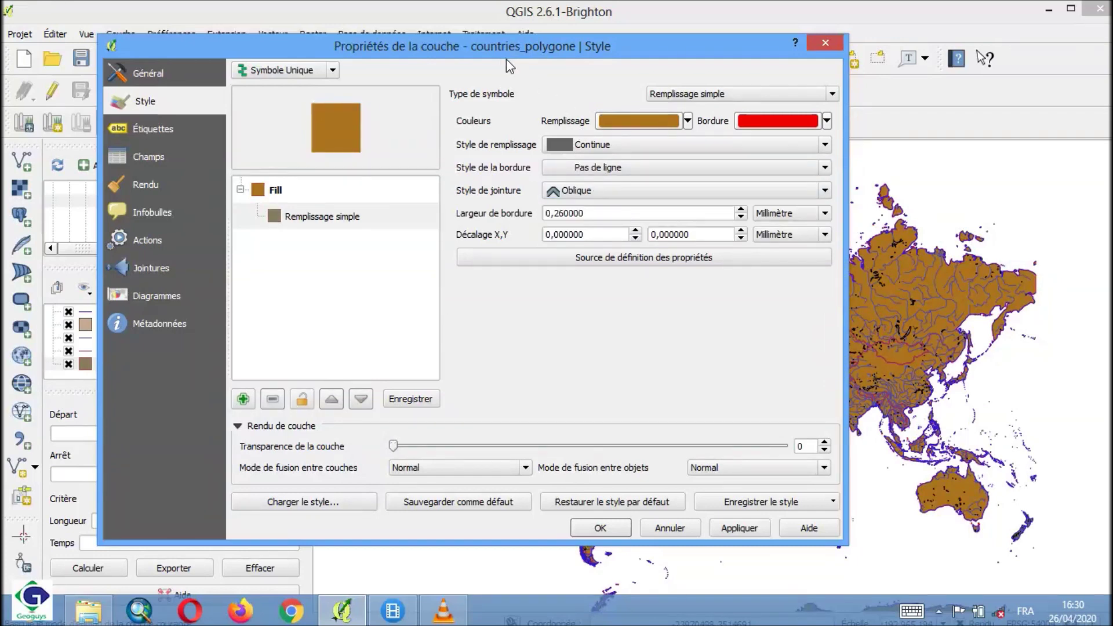
Step: Change the countries_polygone fill colour to magenta (#ac1d97) and apply the style to the map
left_click_drag(491, 46, 588, 49)
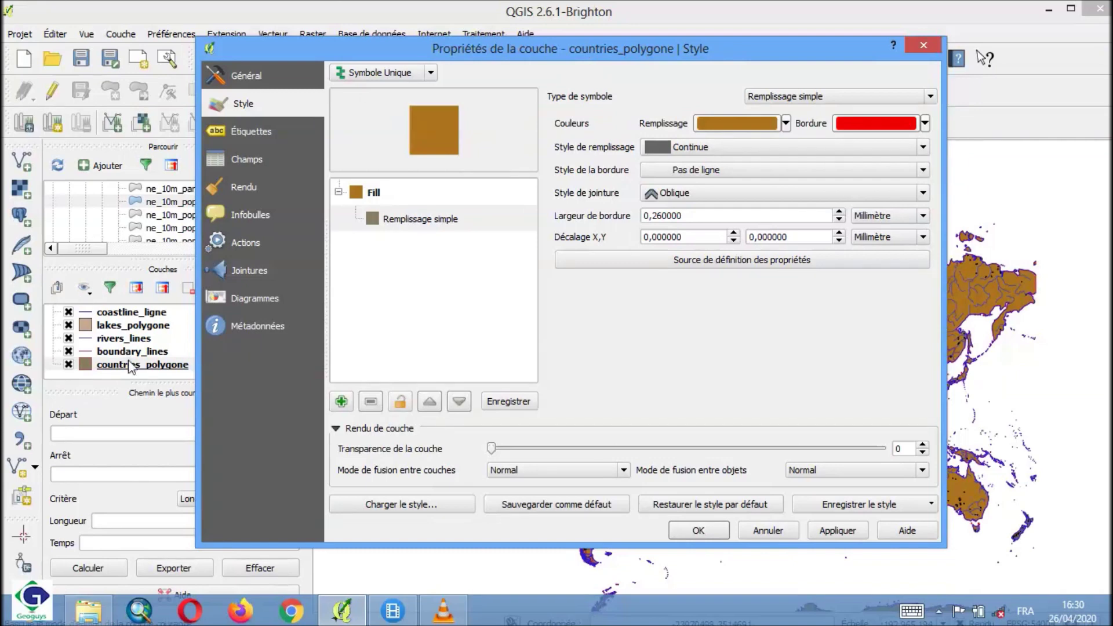
left_click_drag(609, 51, 496, 46)
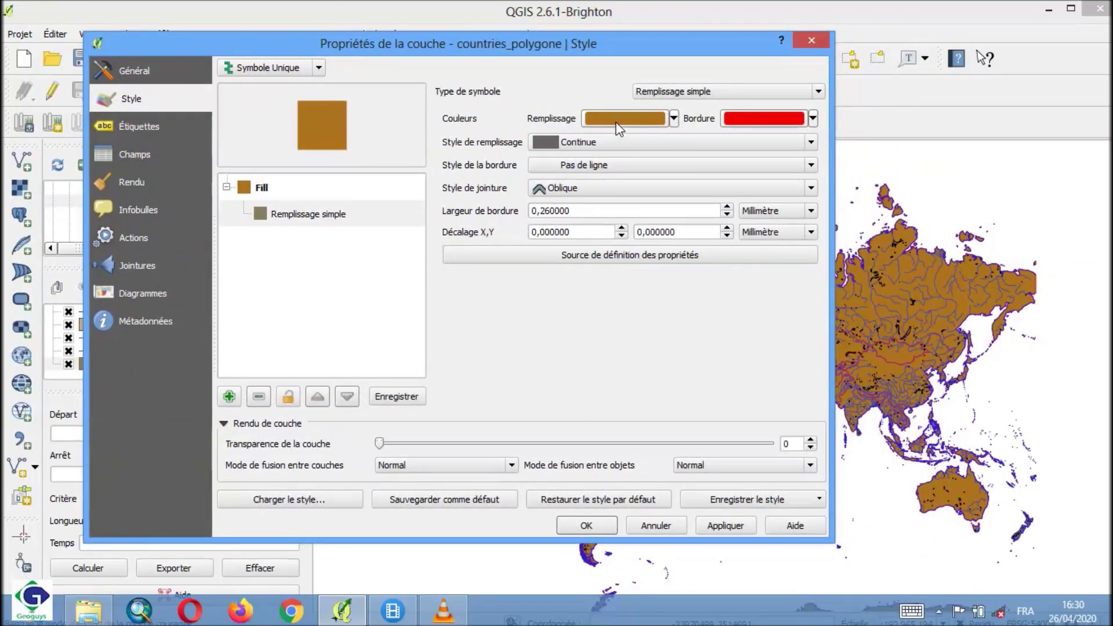
left_click(630, 118)
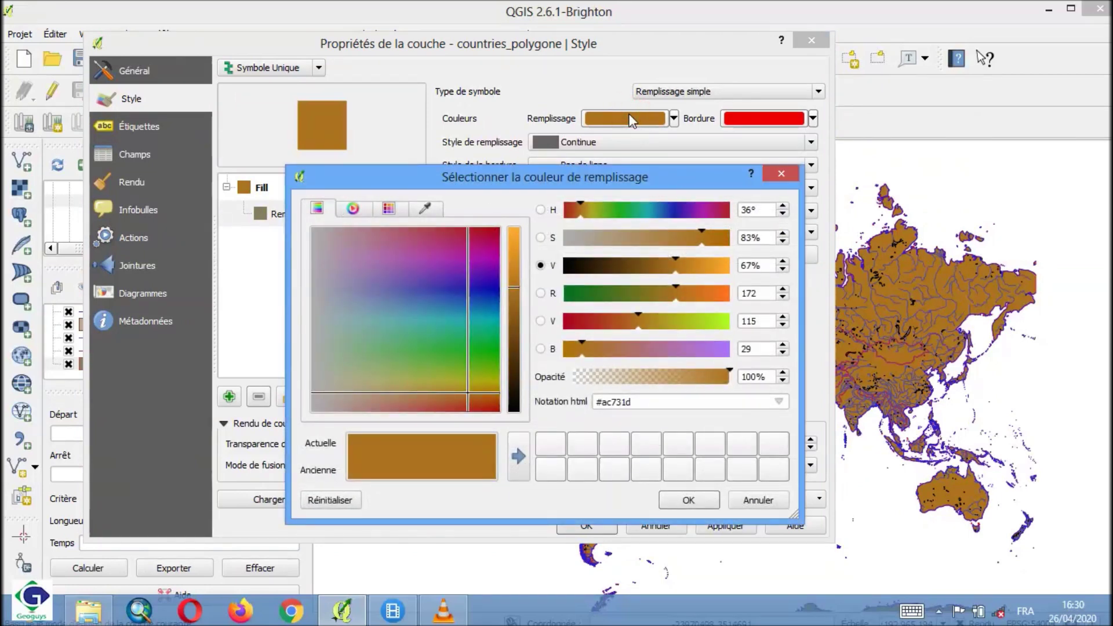
left_click(703, 211)
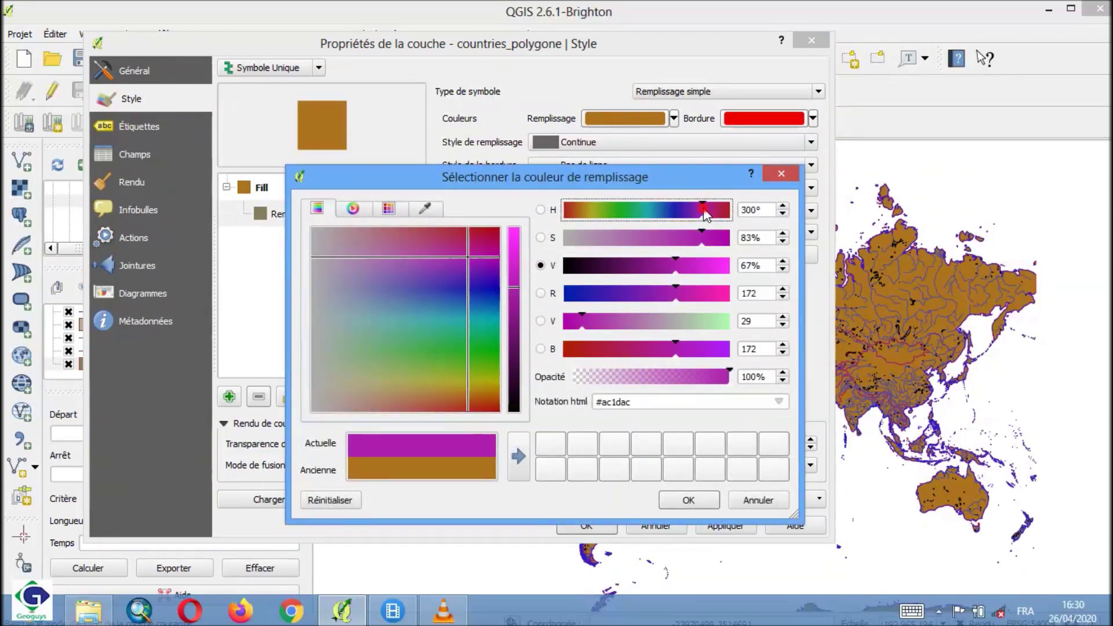
left_click(707, 209)
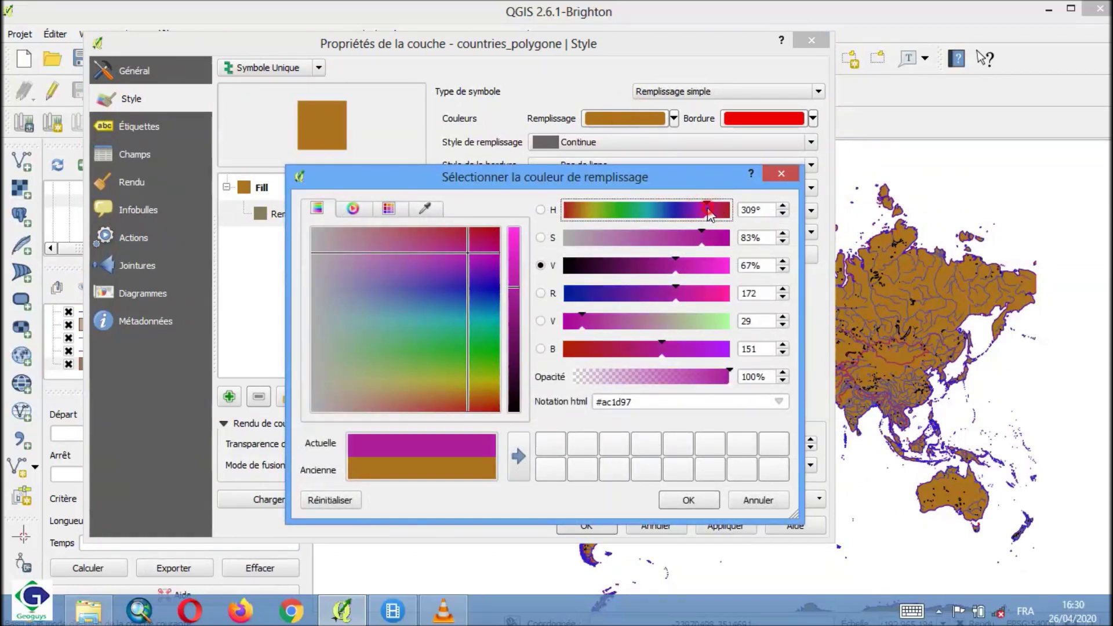
left_click(694, 497)
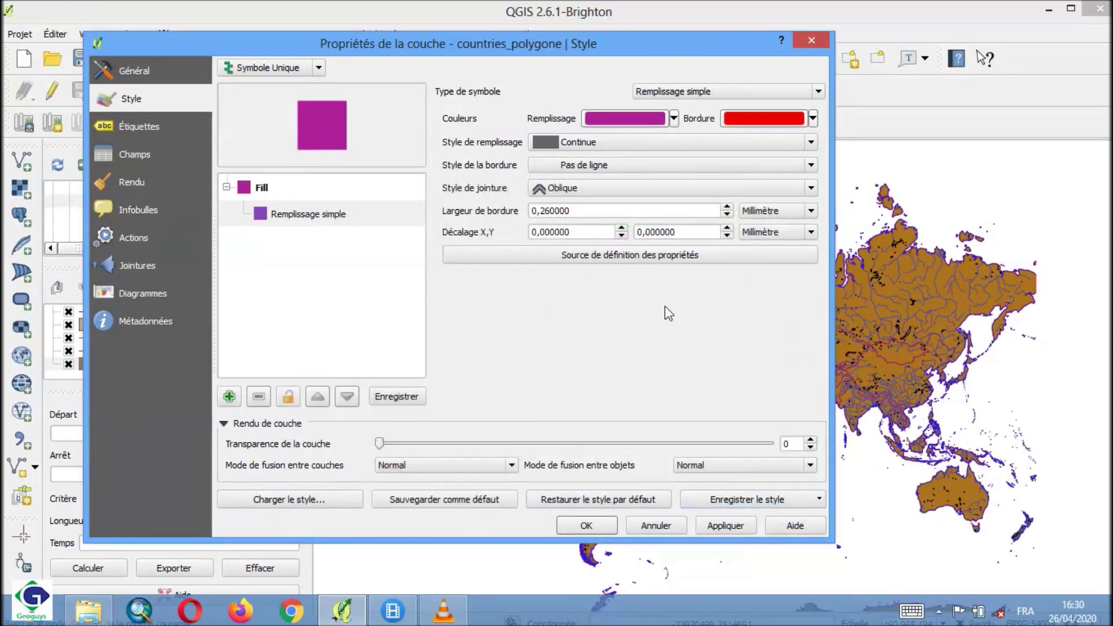
left_click_drag(611, 39, 561, 33)
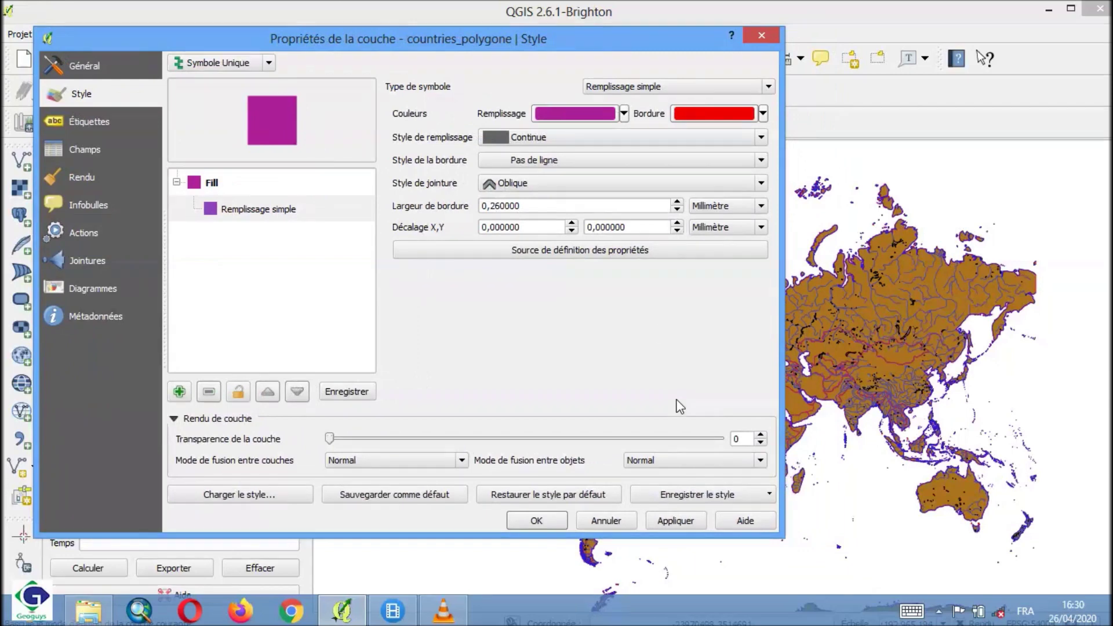
left_click(675, 520)
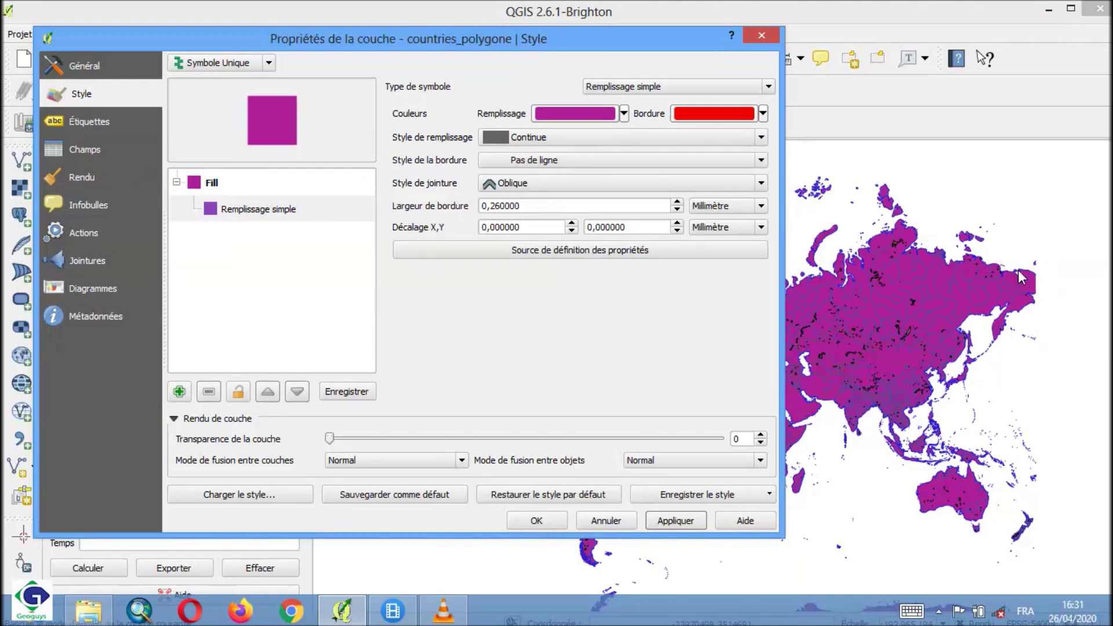
Step: Set the border width of the countries_polygone fill to 0,46 millimetres and apply it
left_click(498, 207)
key("BackSpace")
key("BackSpace")
type("5")
type("4")
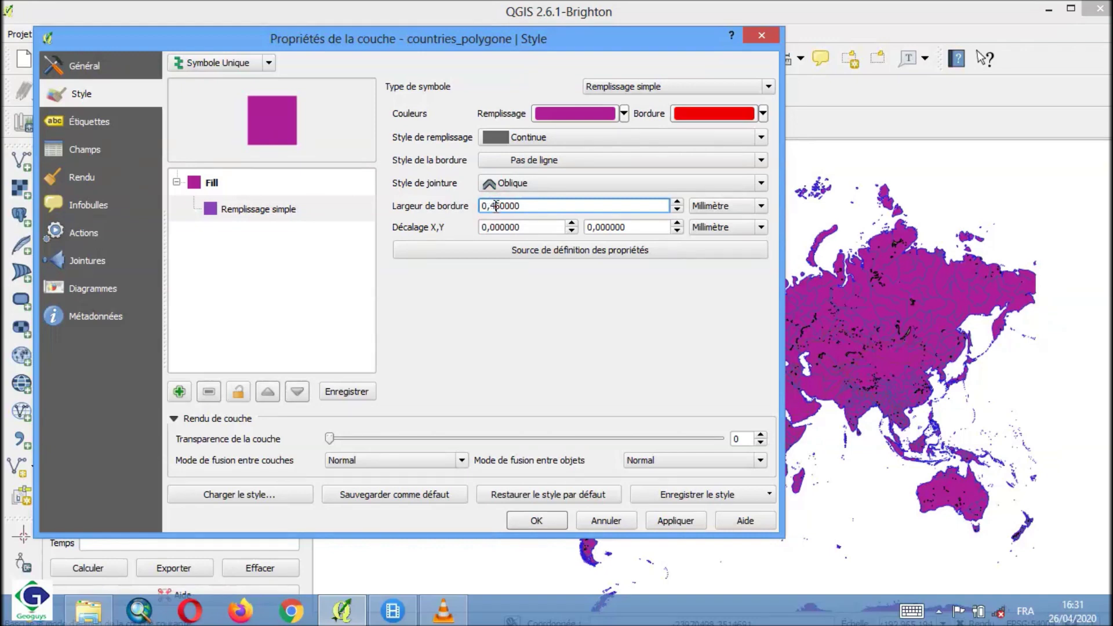
left_click(666, 522)
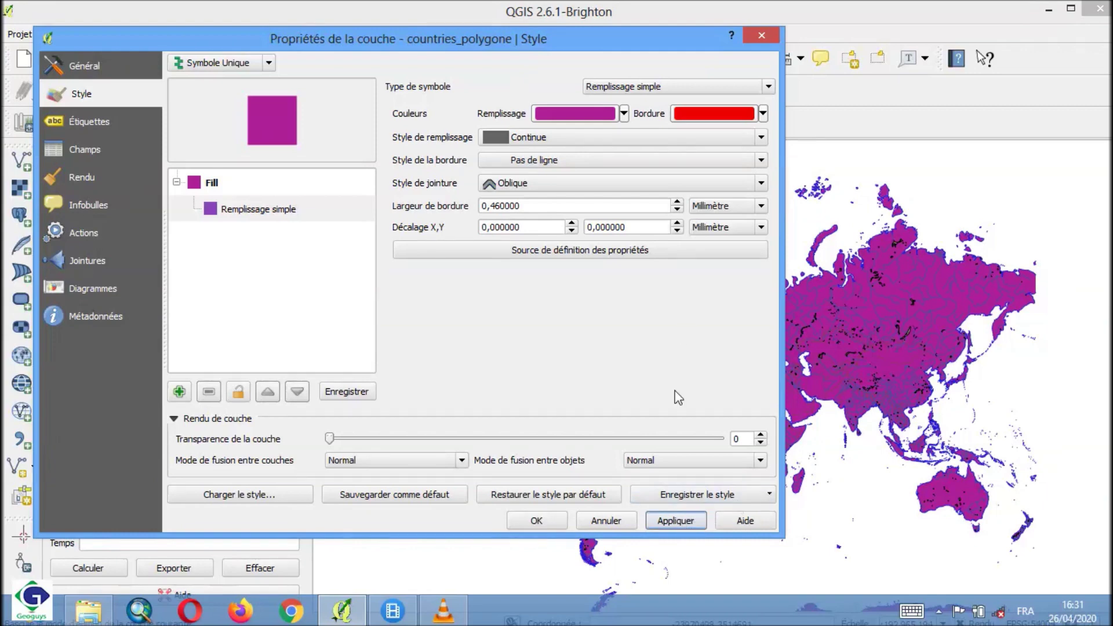
Step: View the available join styles for the countries_polygone fill, then accept and close the layer properties
left_click_drag(607, 46, 488, 142)
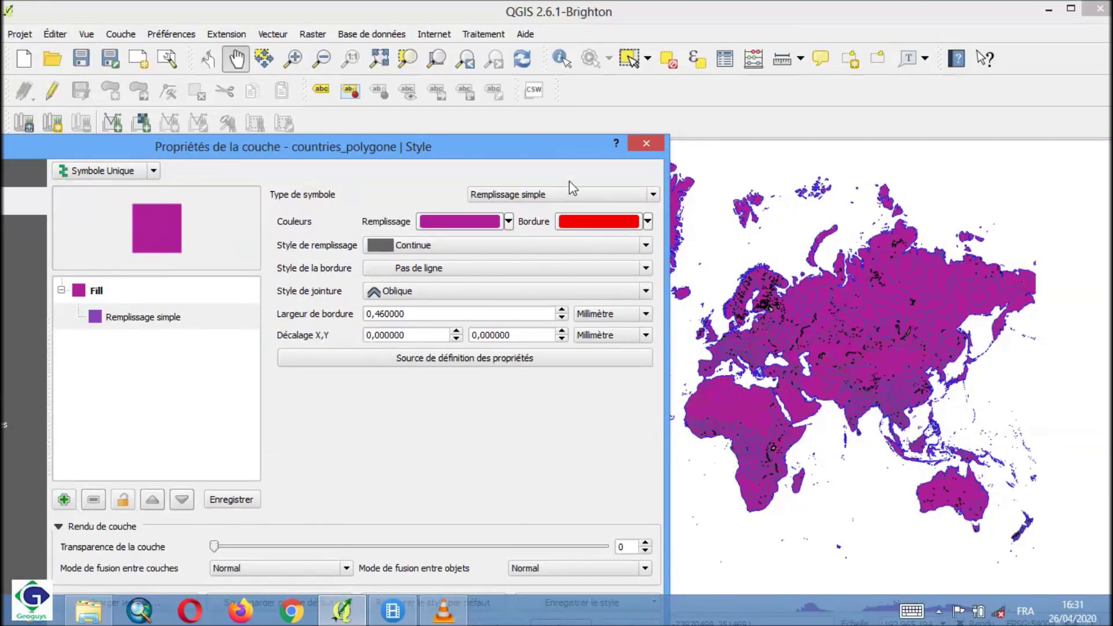
left_click_drag(478, 150, 652, 79)
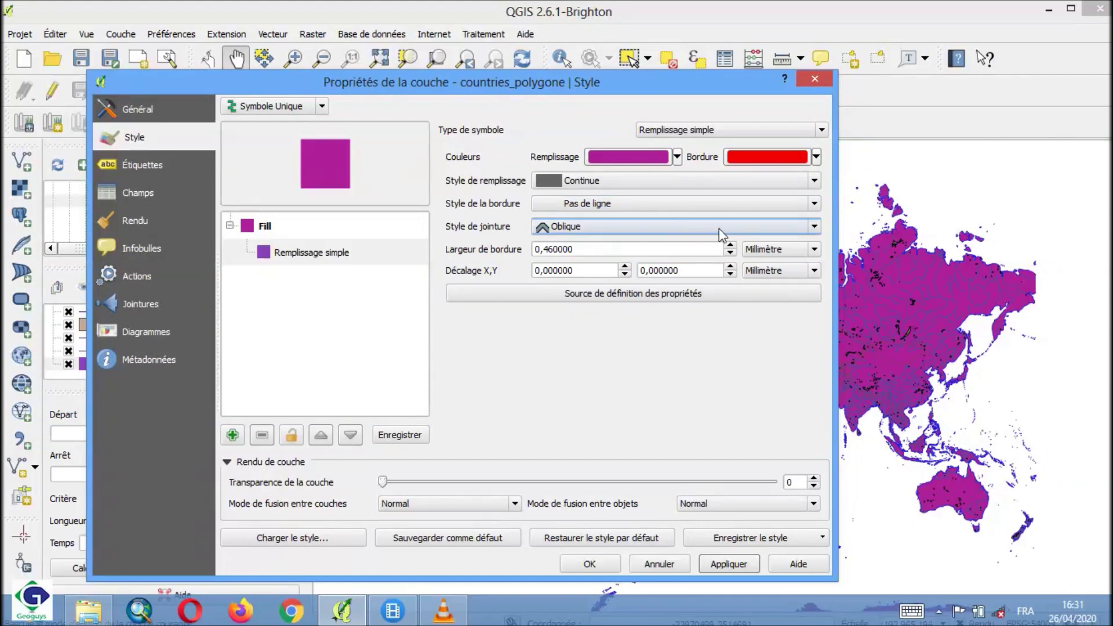
left_click(812, 227)
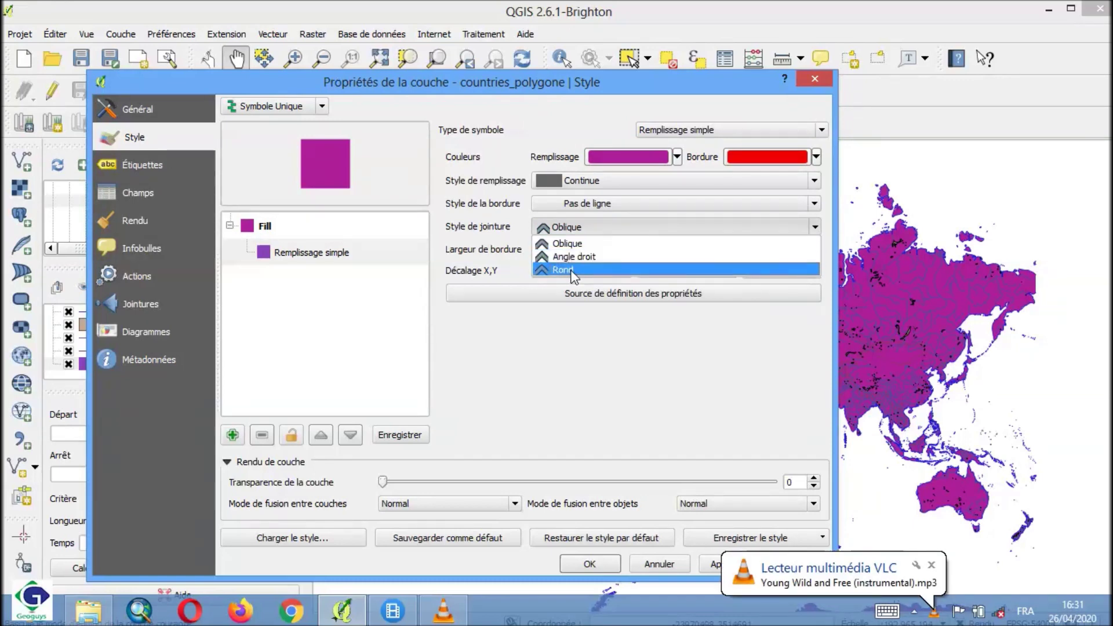
left_click(474, 382)
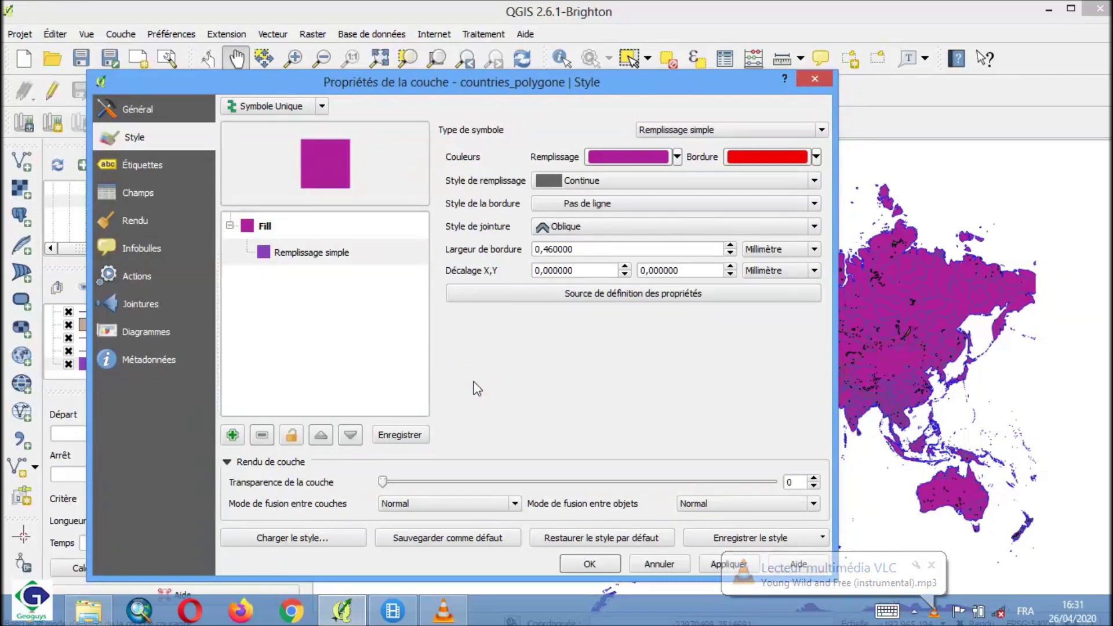
left_click(587, 566)
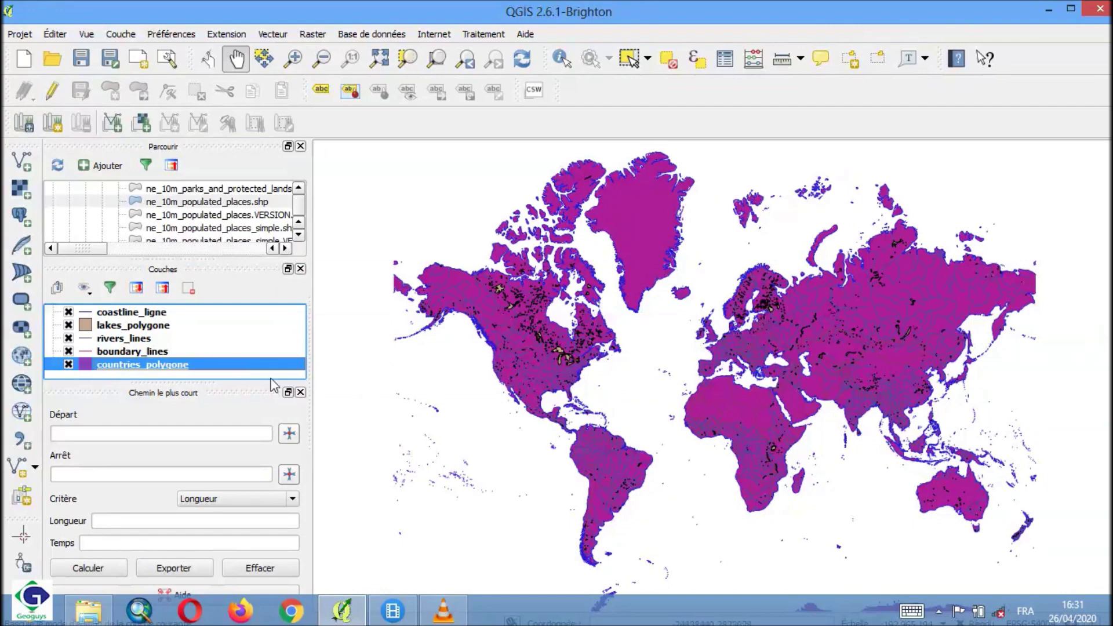
Step: Set the simple line colour of the boundary_lines layer to dark blue (#181c90) and apply it
double_click(143, 352)
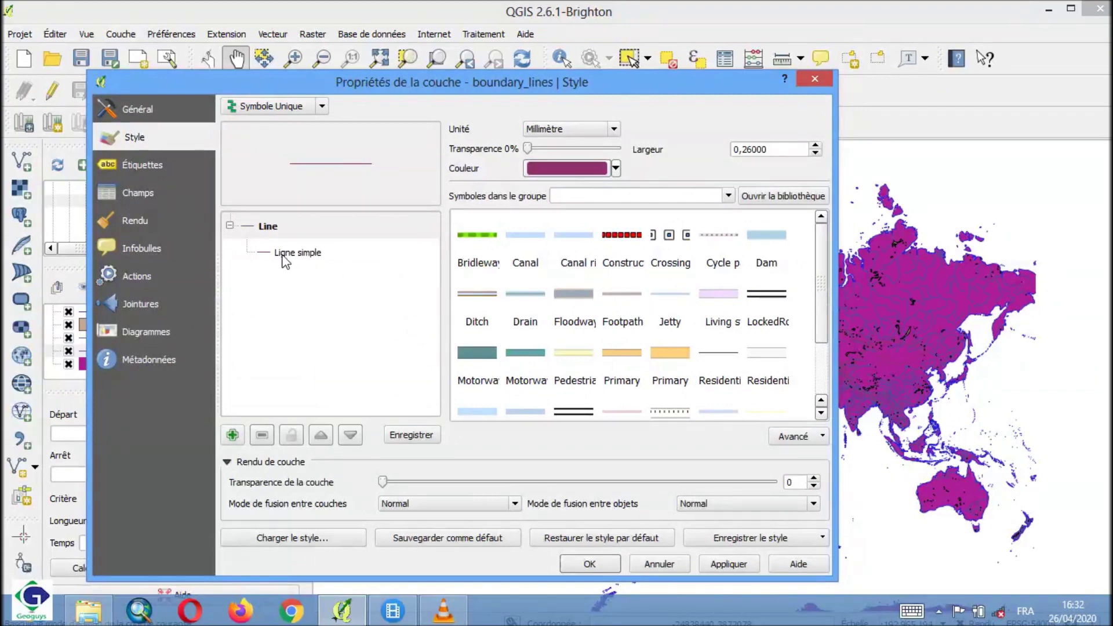
left_click(290, 253)
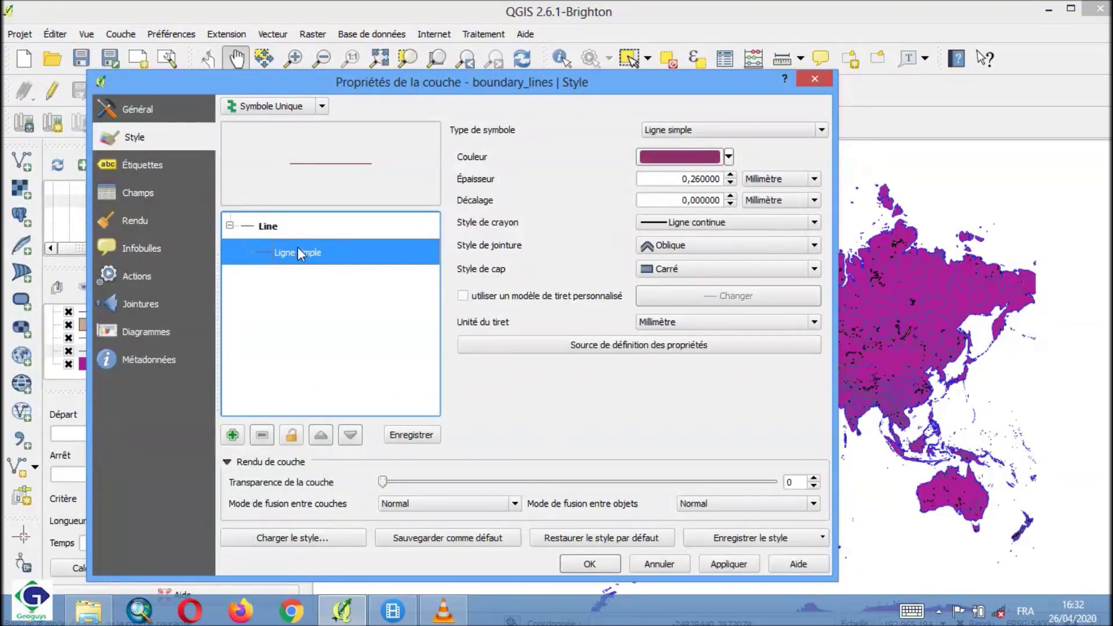
left_click(698, 164)
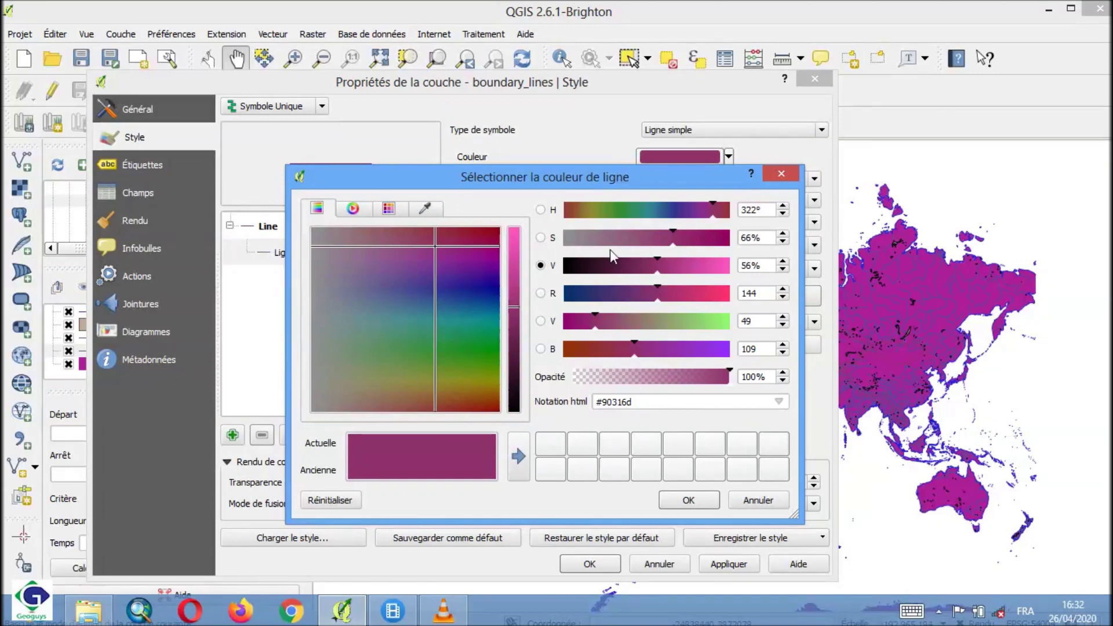
left_click(468, 289)
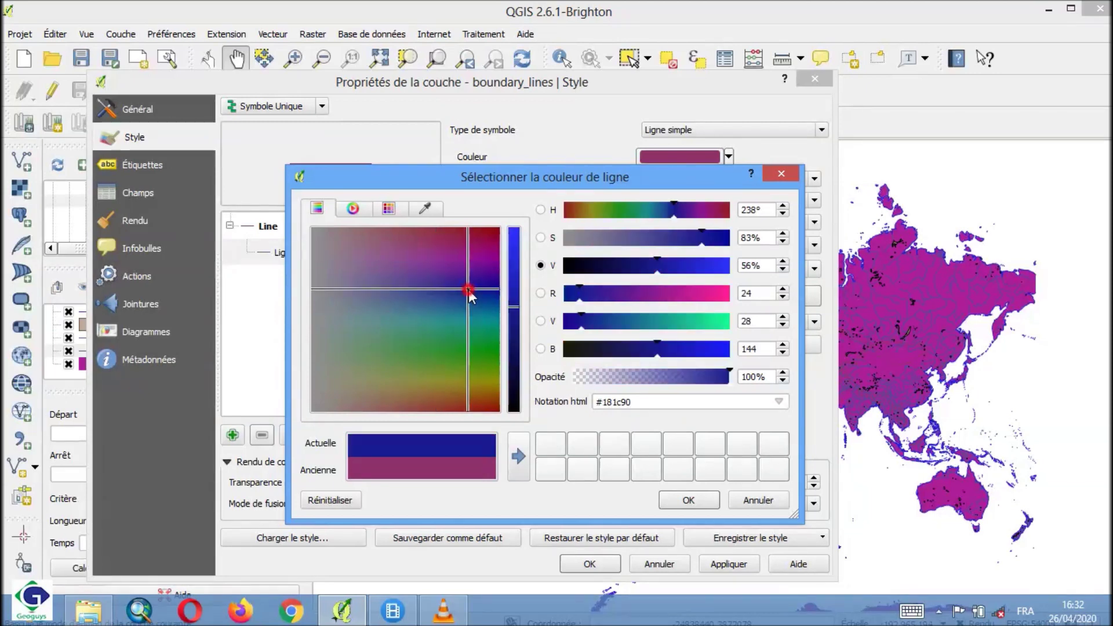
left_click(689, 500)
left_click(729, 563)
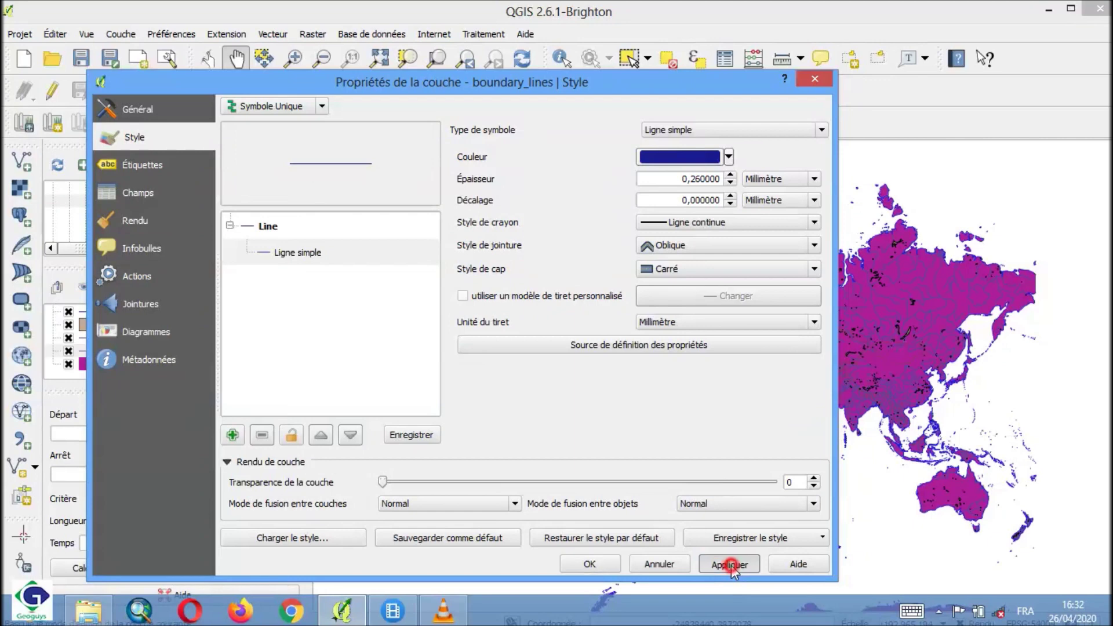
Step: Set the boundary_lines line thickness to 0,56 millimetres and apply it to the map
left_click_drag(687, 80, 526, 75)
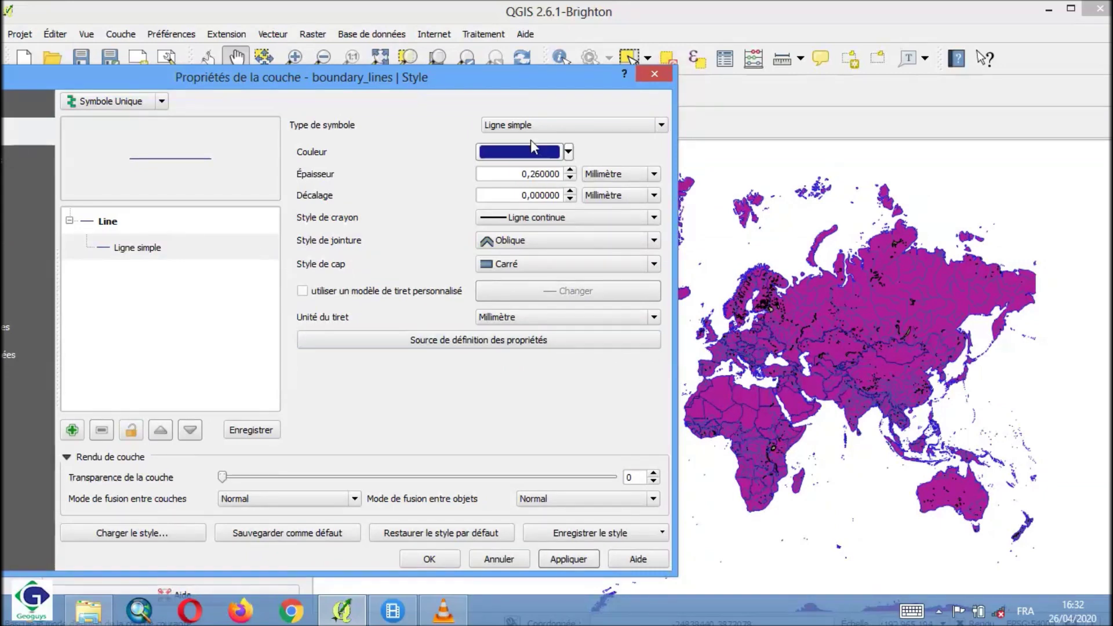
left_click_drag(479, 81, 525, 87)
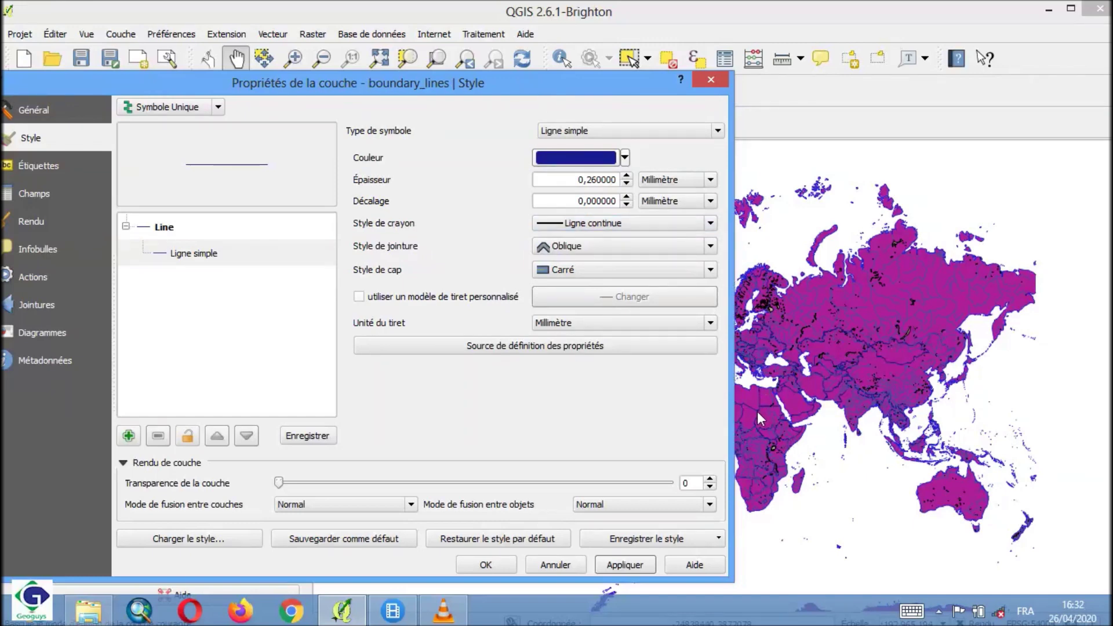
left_click(594, 180)
key("BackSpace")
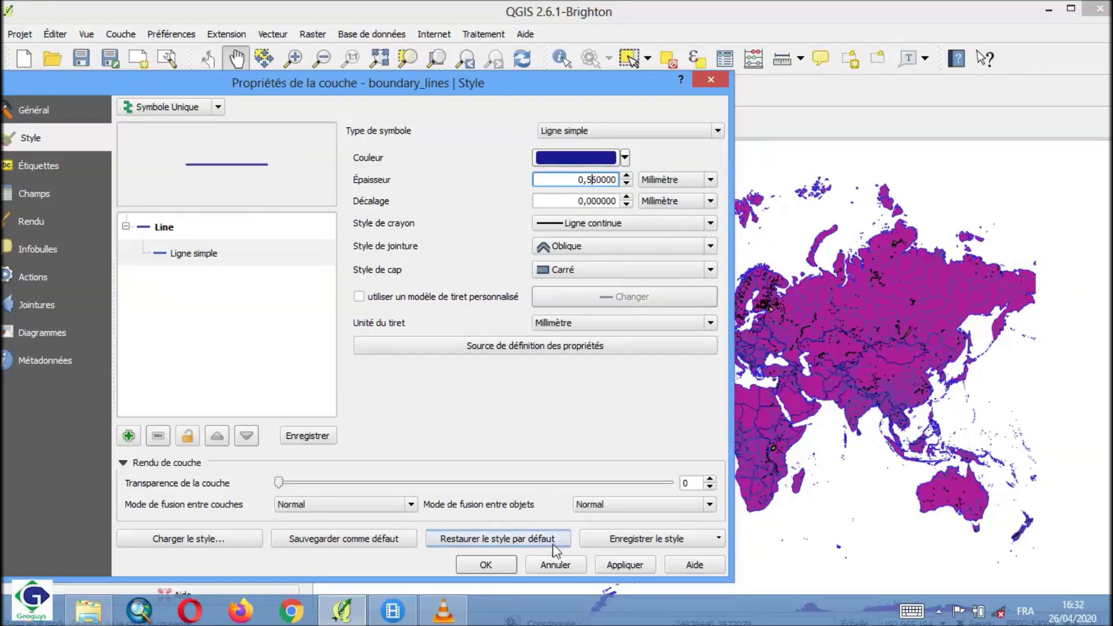
left_click(623, 566)
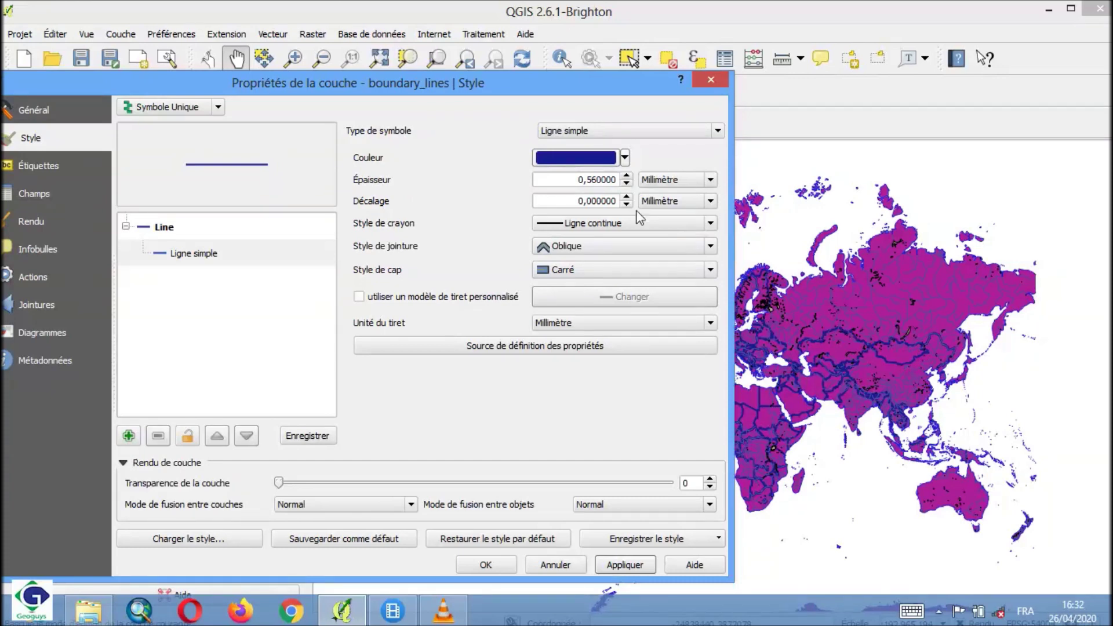
Step: Set the boundary_lines line thickness to 0,36 millimetres, apply it to the map and accept the layer properties
left_click(591, 181)
key("BackSpace")
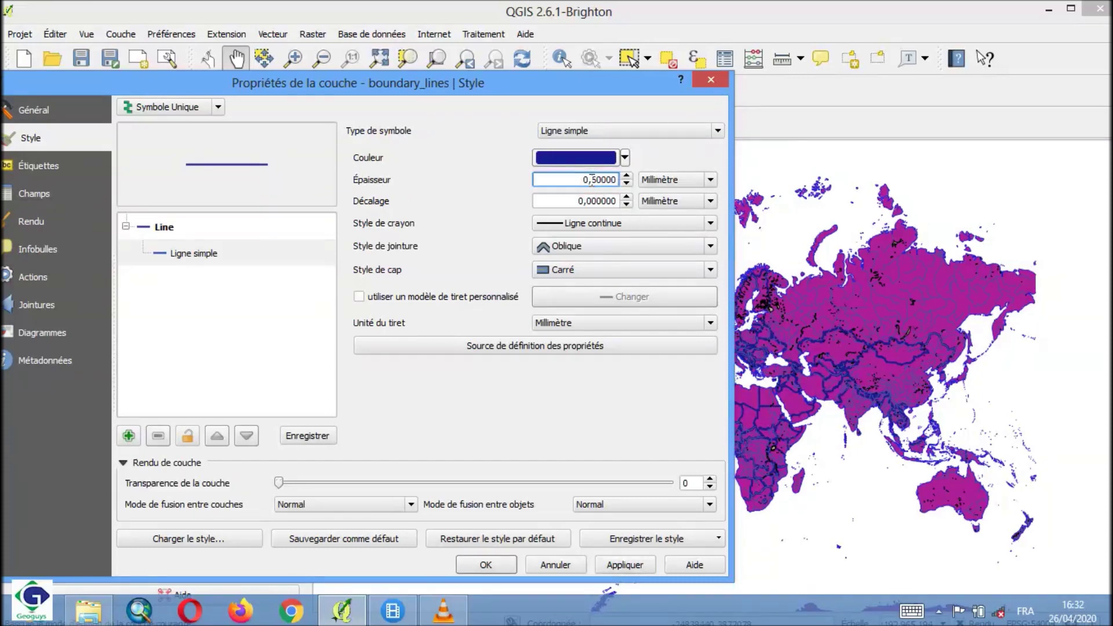
type("4")
key("BackSpace")
left_click(632, 563)
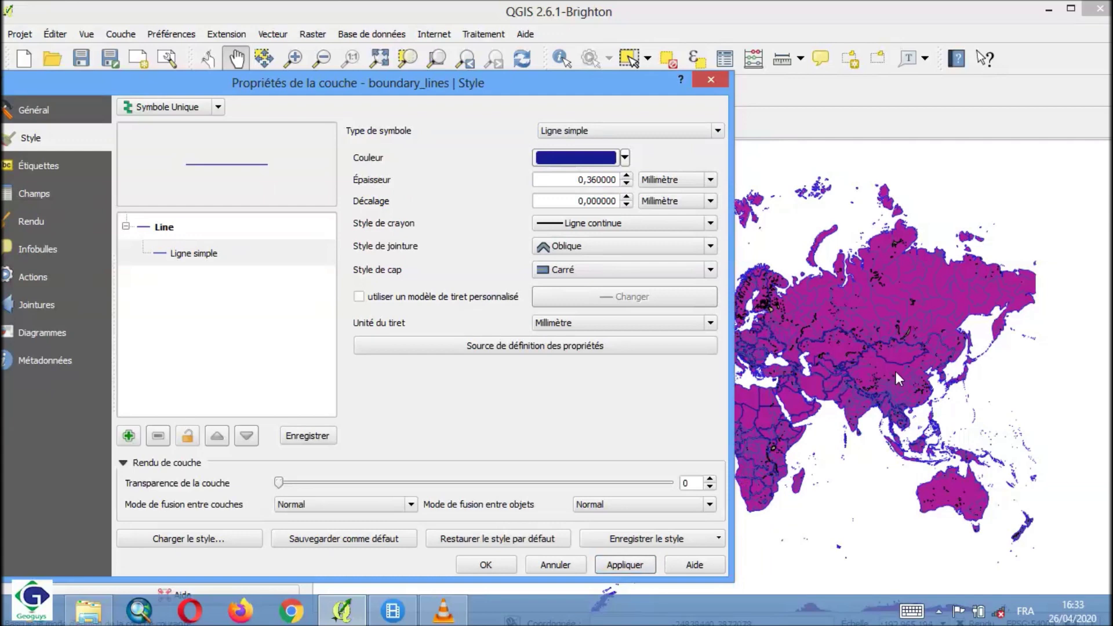
left_click_drag(589, 82, 708, 60)
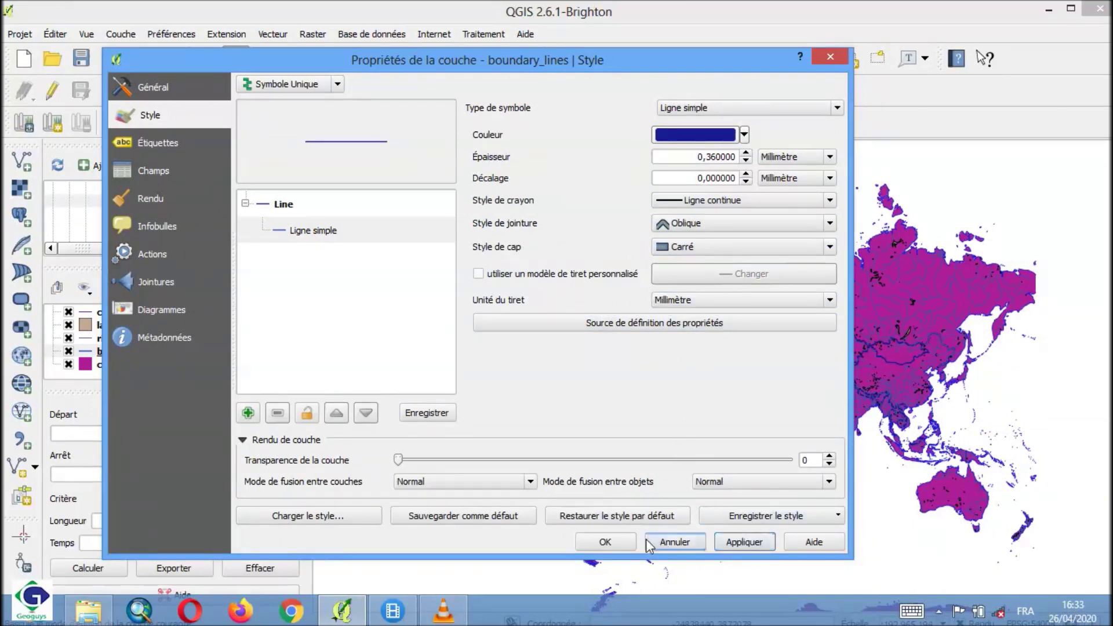
left_click(616, 542)
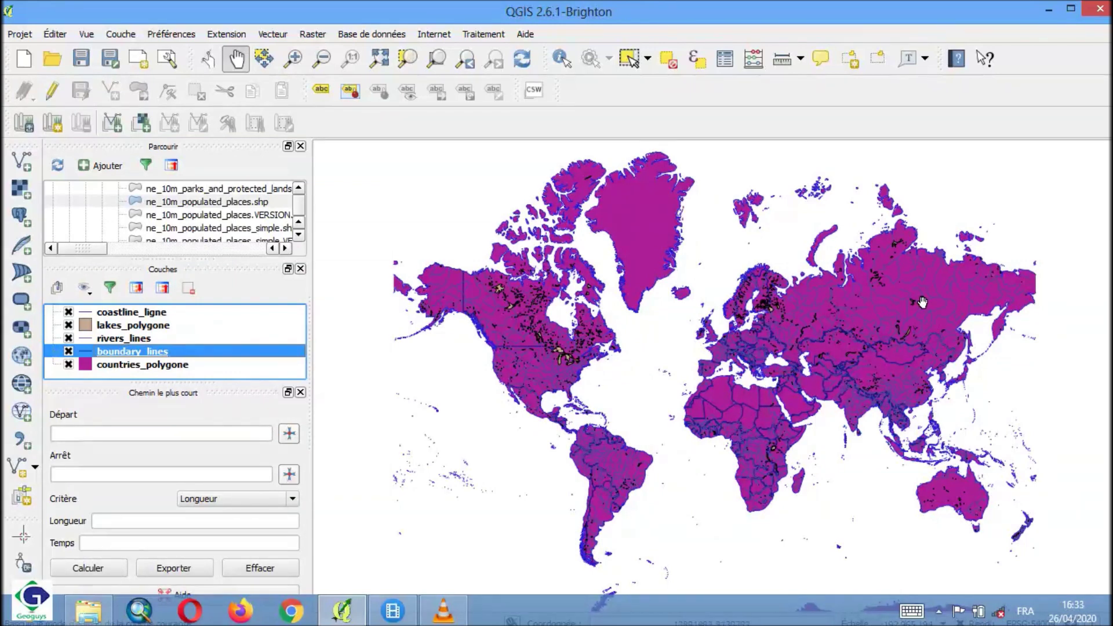
Step: Set the simple line colour of the rivers_lines layer to bright yellow (#fcff21), apply it and close the layer properties
double_click(142, 340)
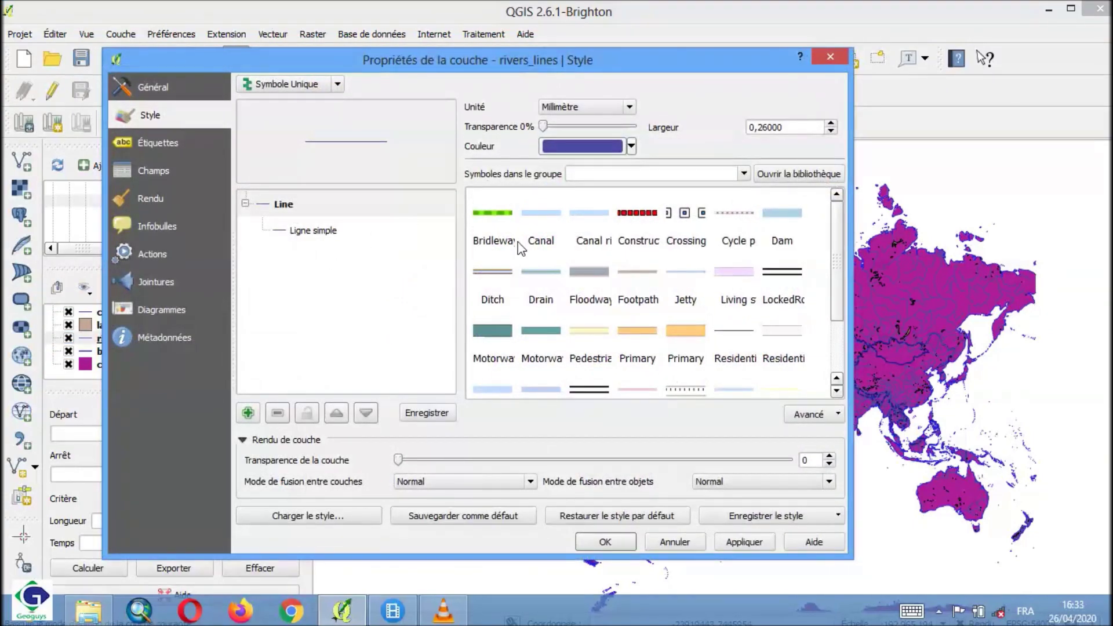
left_click(325, 230)
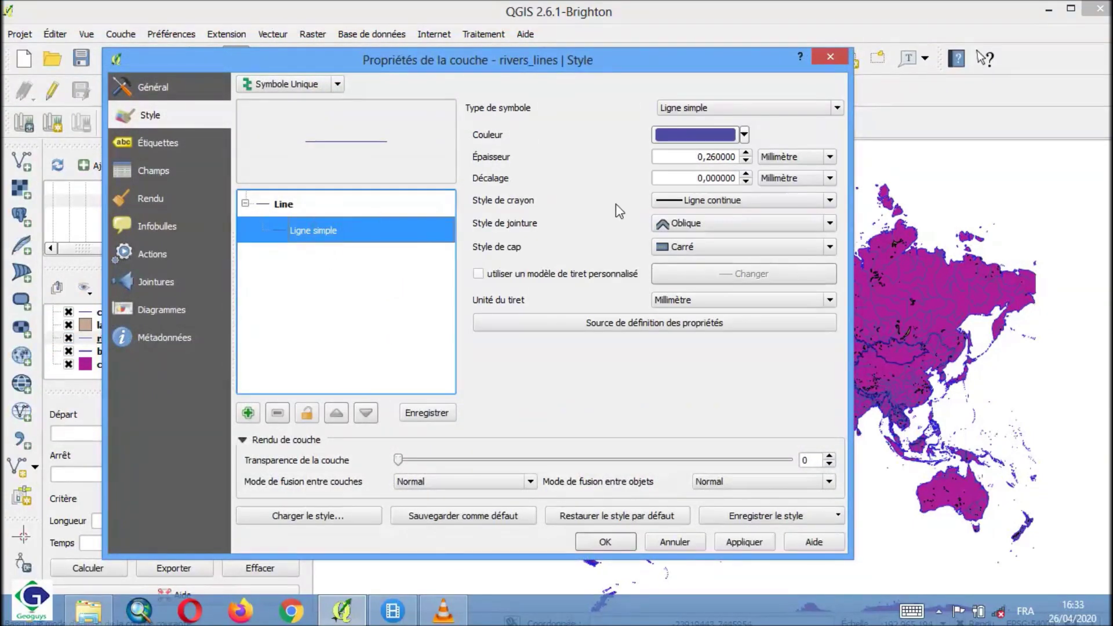
left_click(744, 139)
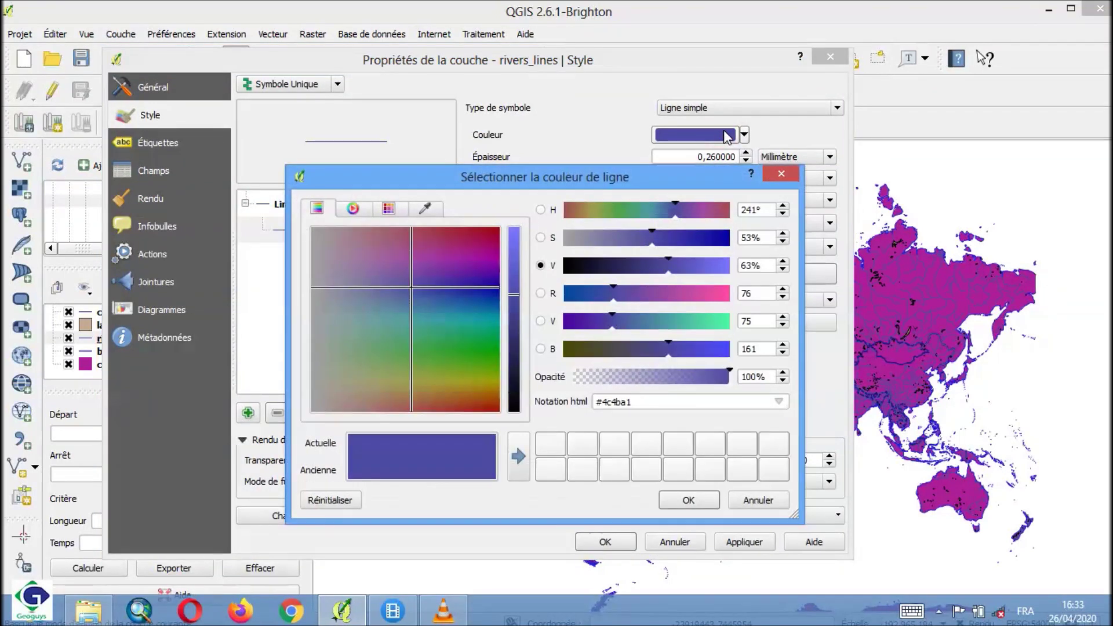
left_click(475, 380)
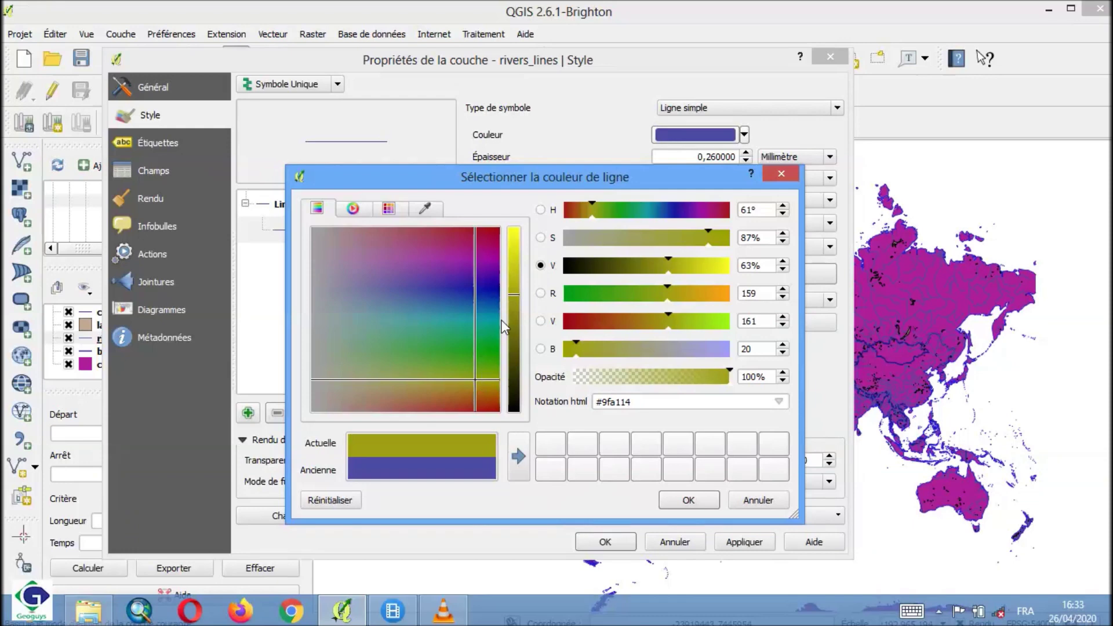
left_click(516, 235)
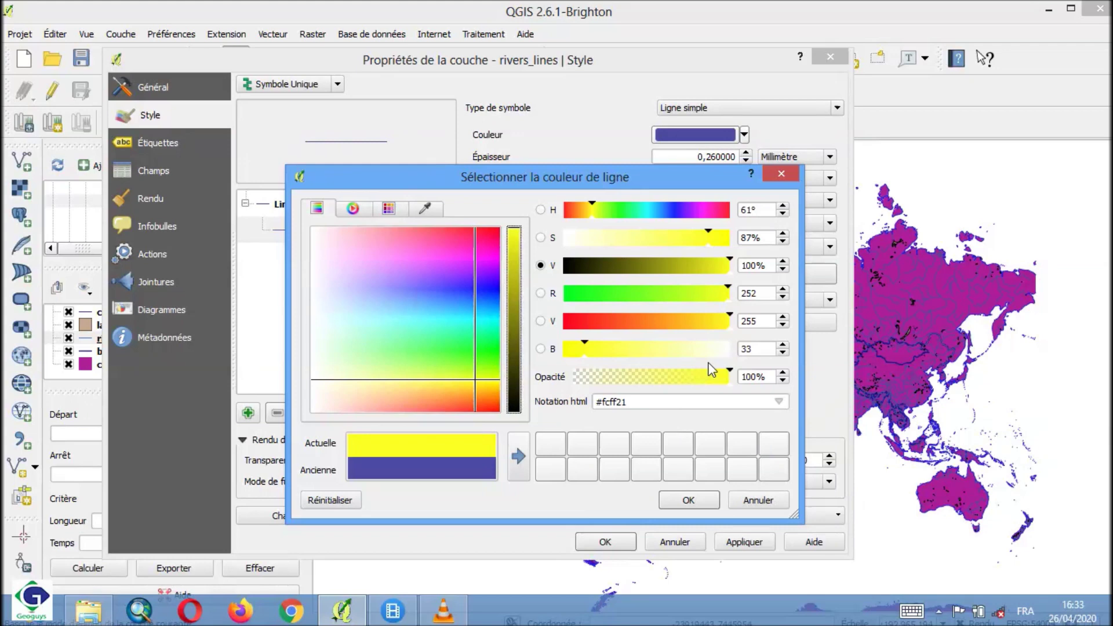
left_click(686, 500)
left_click(747, 541)
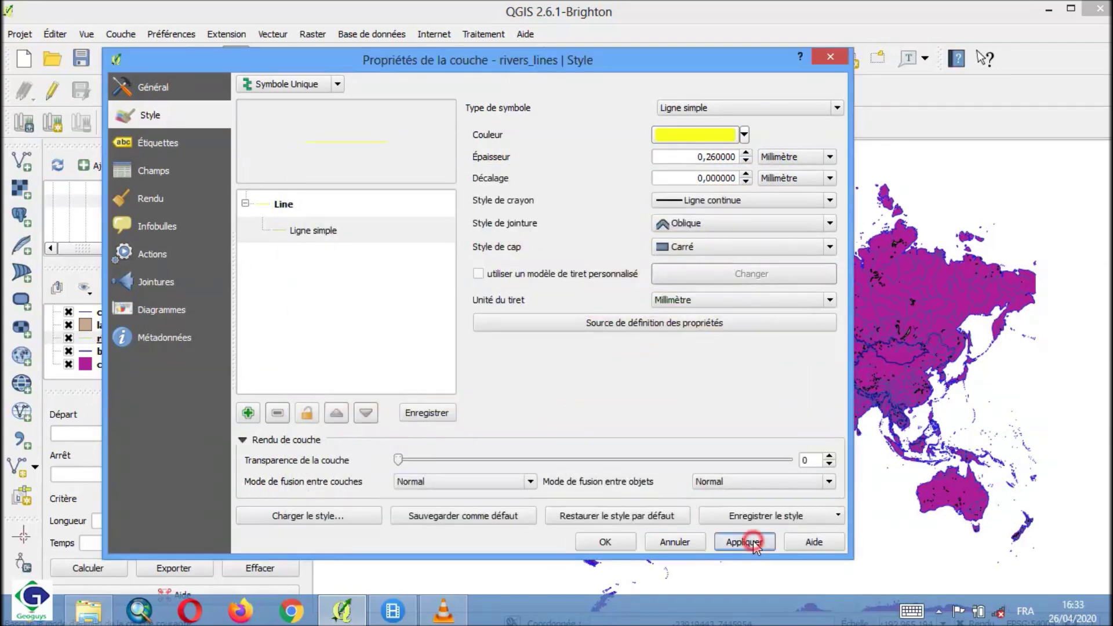
left_click_drag(751, 56, 655, 59)
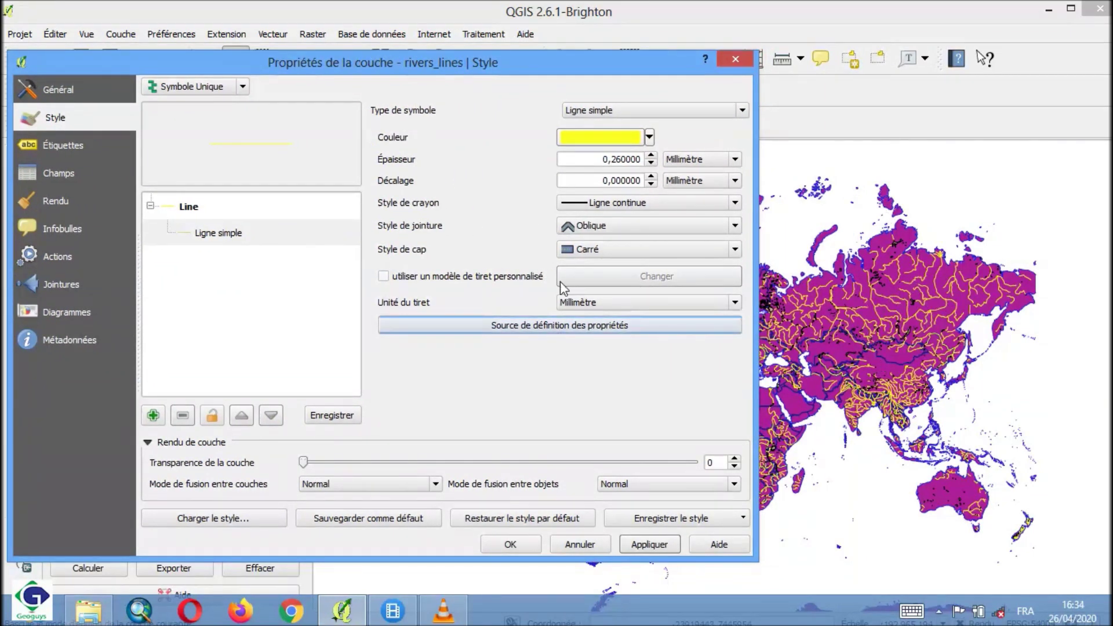
left_click(538, 67)
left_click_drag(539, 66, 728, 37)
left_click(710, 513)
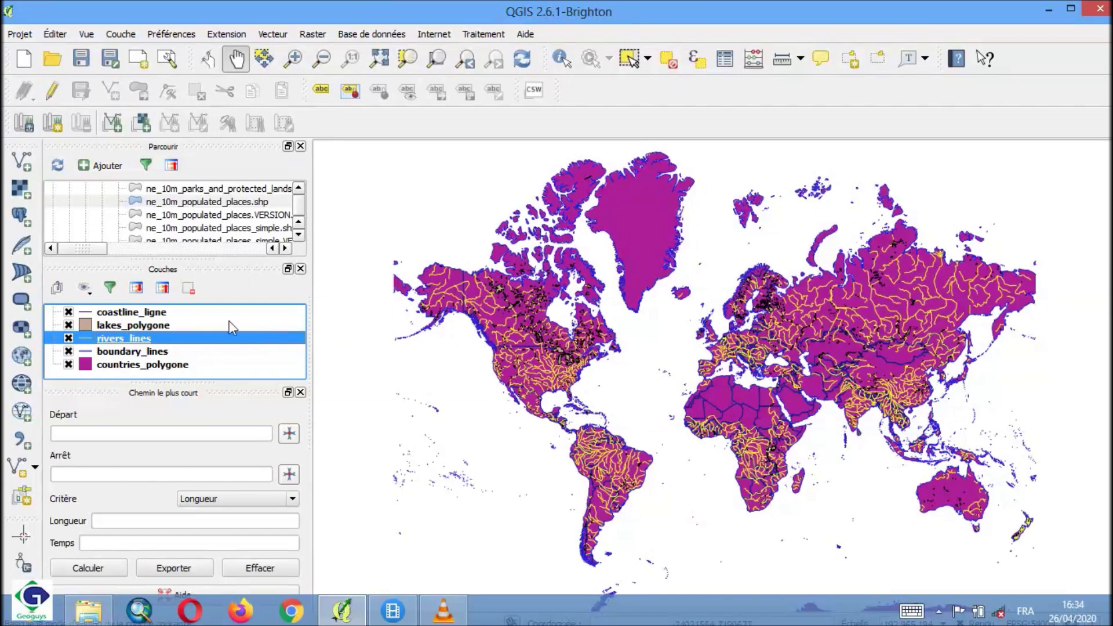
Step: Set the simple fill colour of the lakes_polygone layer to bright green (#0dfc2d)
left_click(152, 326)
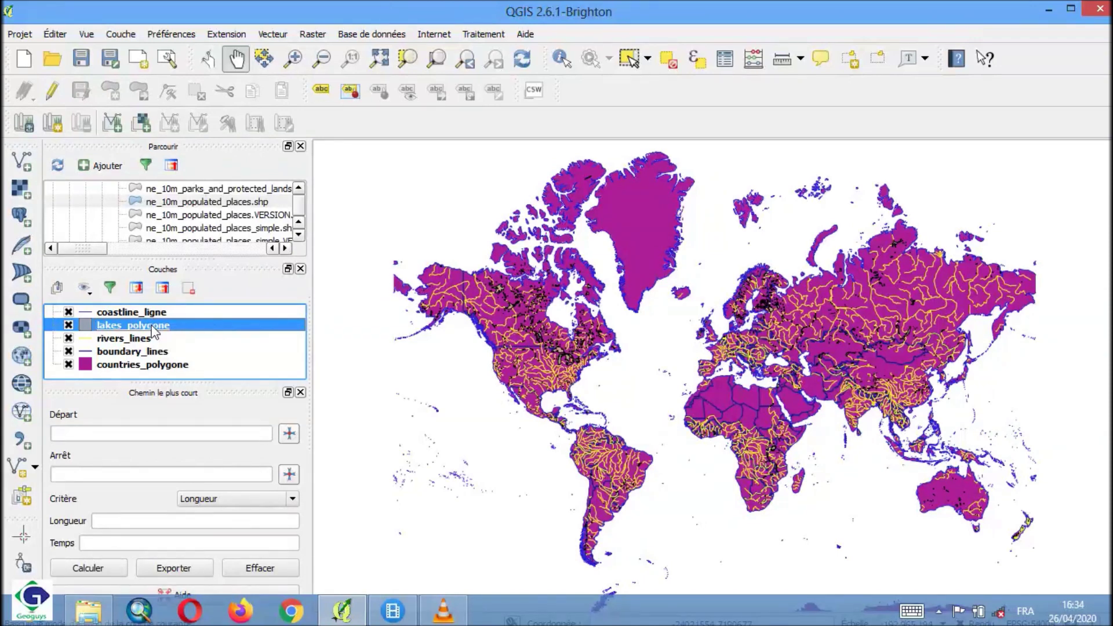
double_click(153, 328)
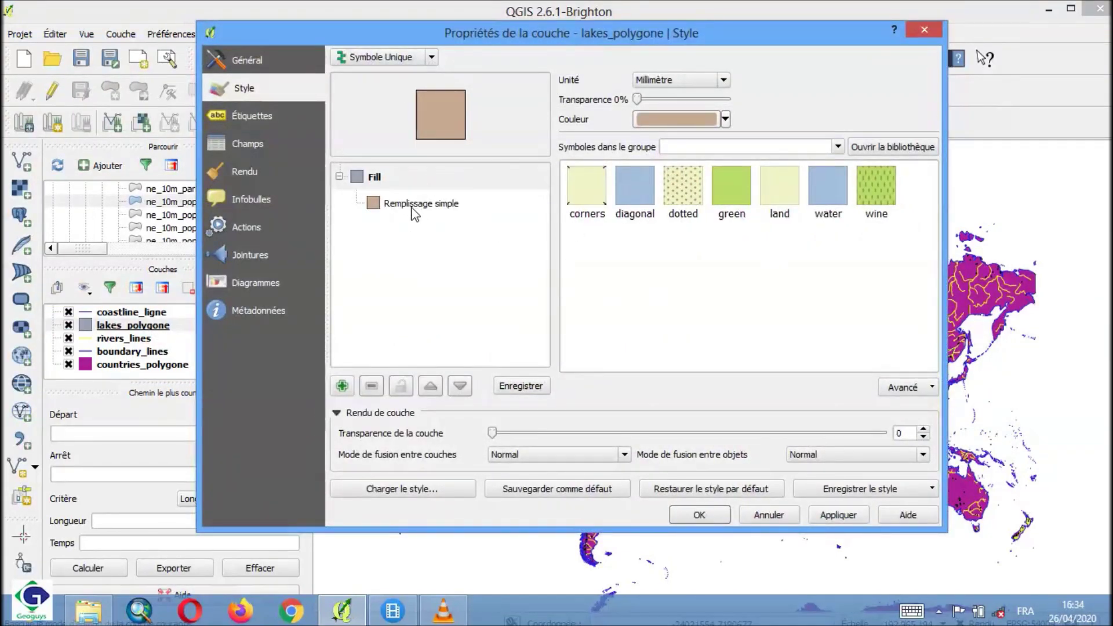
left_click(413, 212)
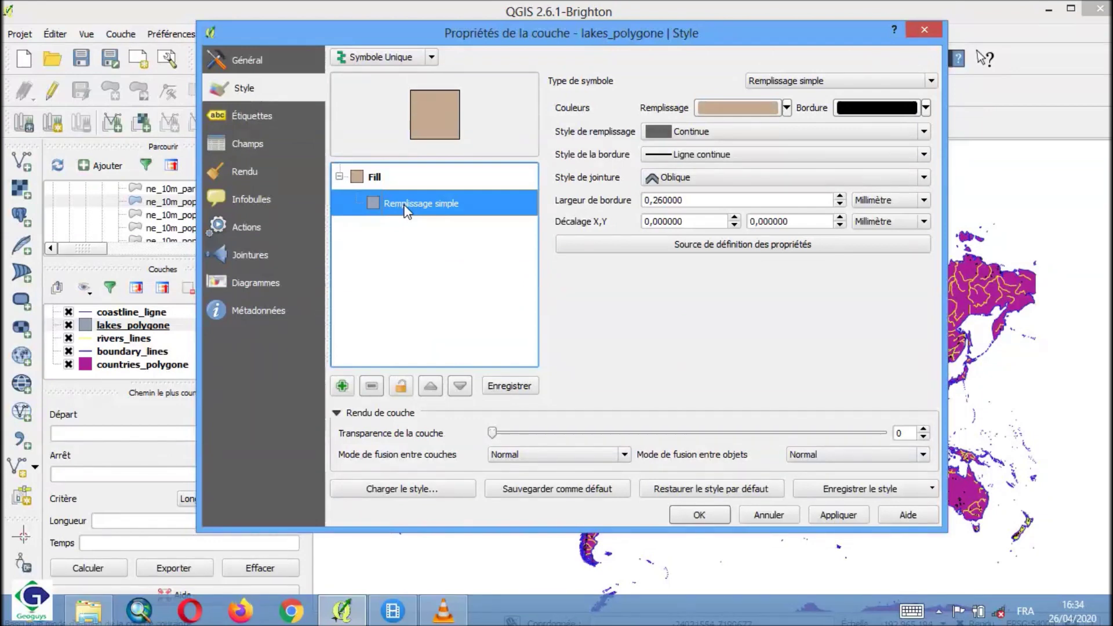
left_click(767, 109)
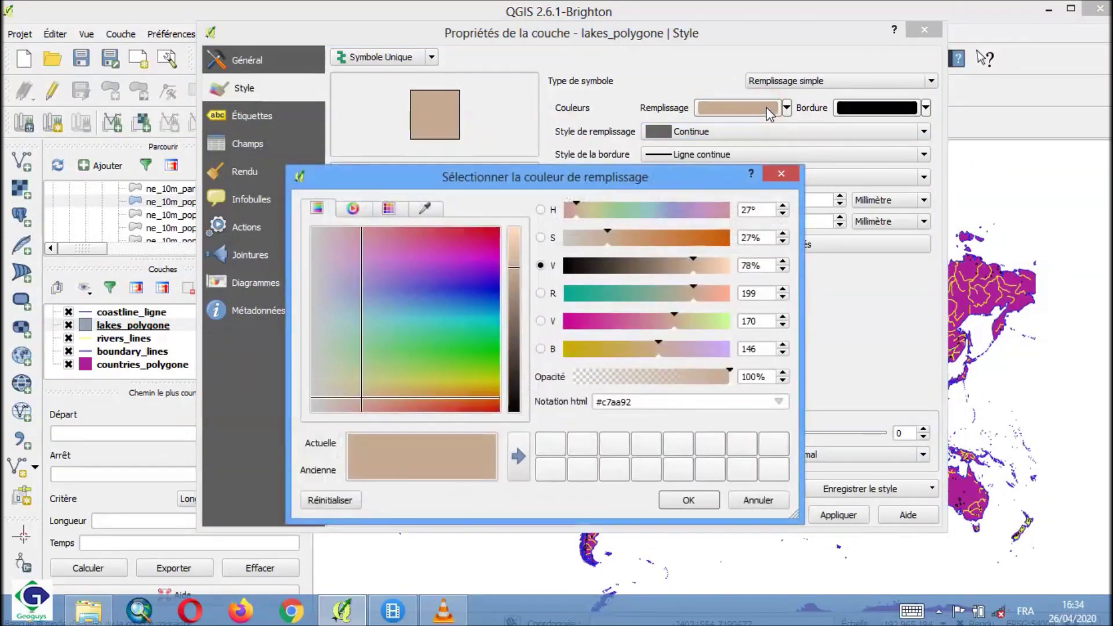
left_click(489, 345)
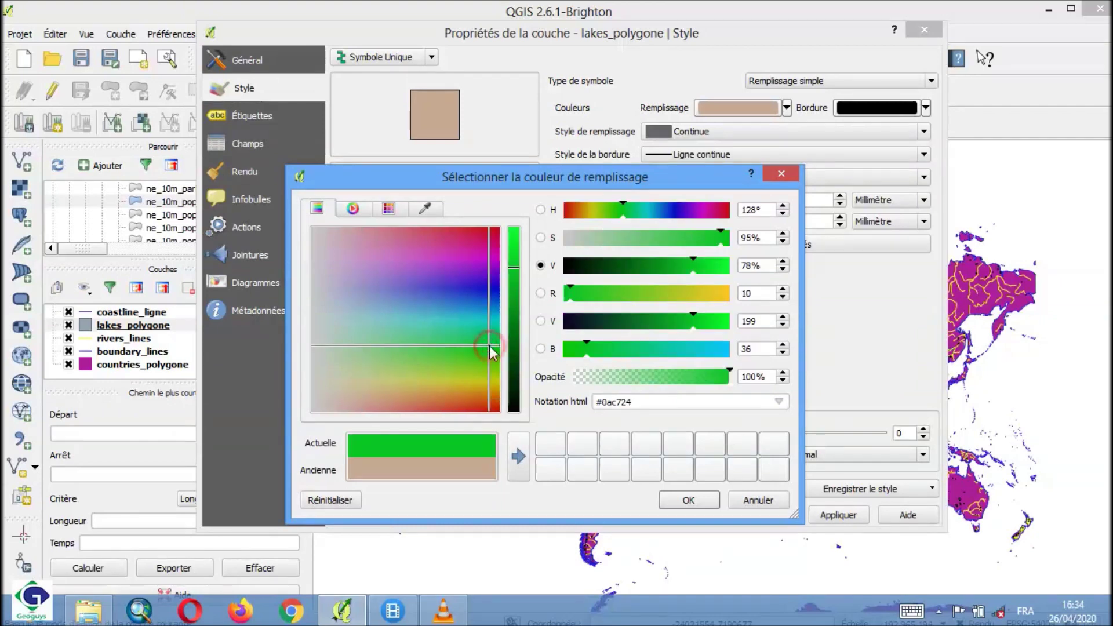
left_click(514, 230)
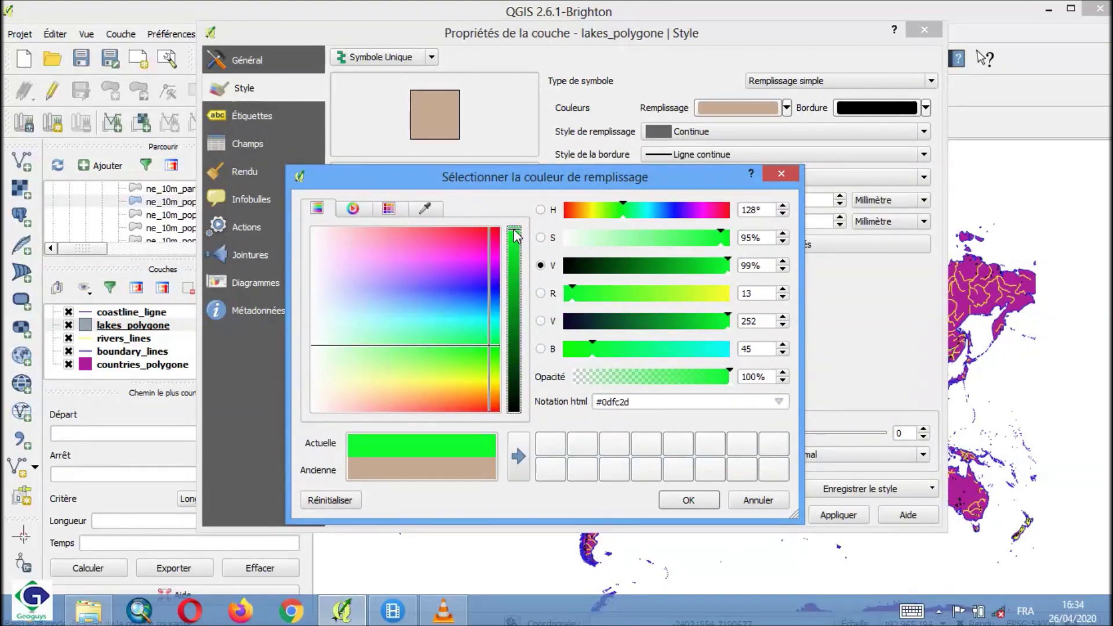
left_click(689, 502)
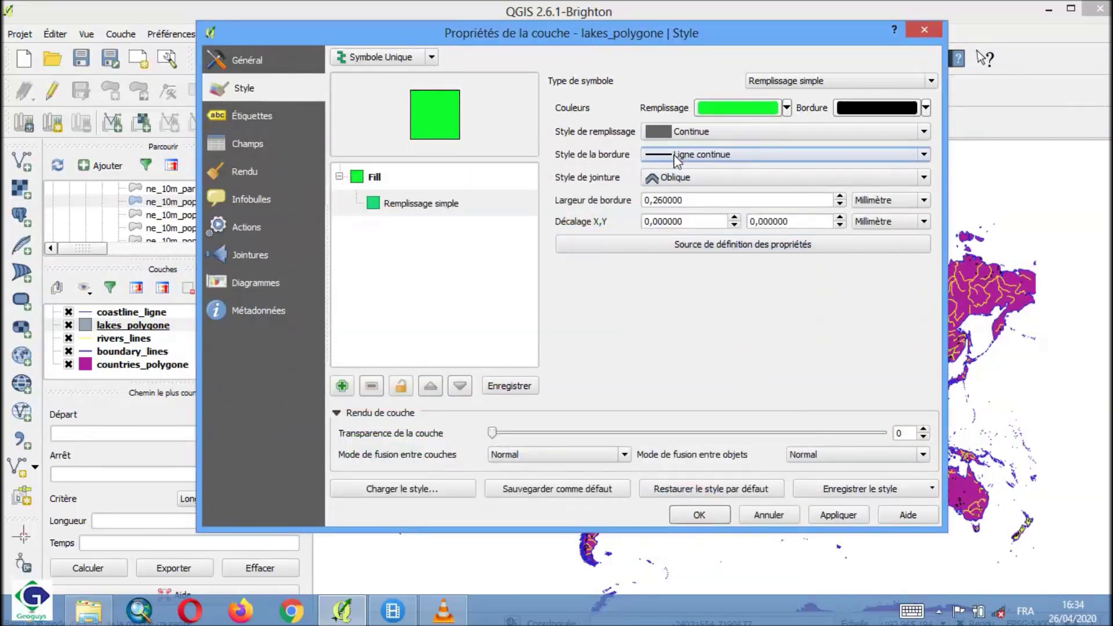
Step: Set the lakes_polygone border style to "Pas de ligne" and accept the layer properties
left_click(923, 155)
left_click(731, 181)
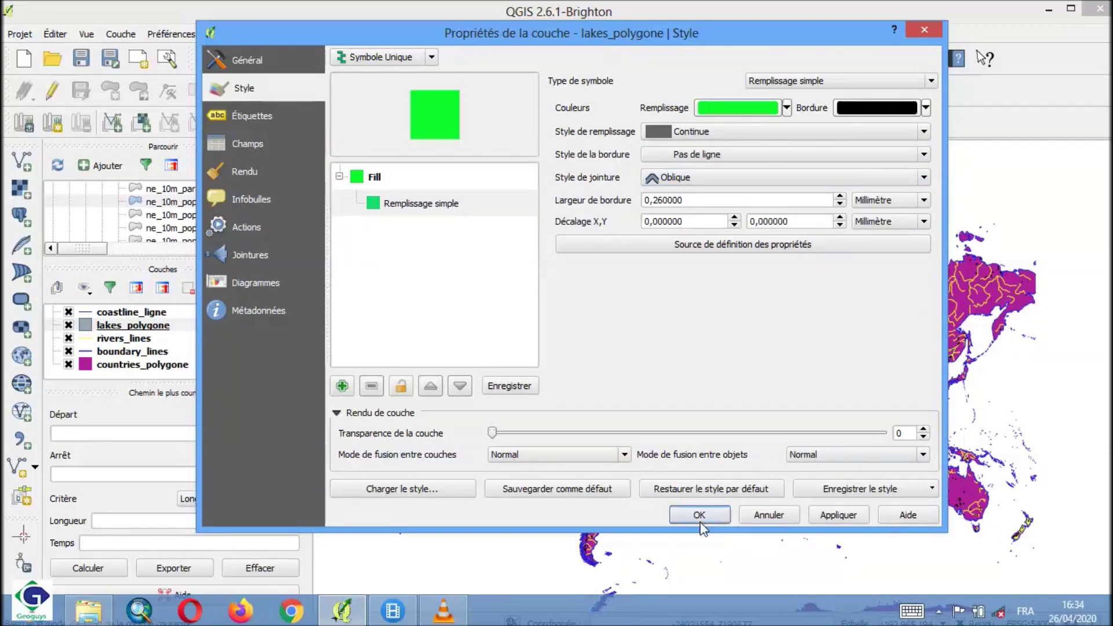
left_click(699, 517)
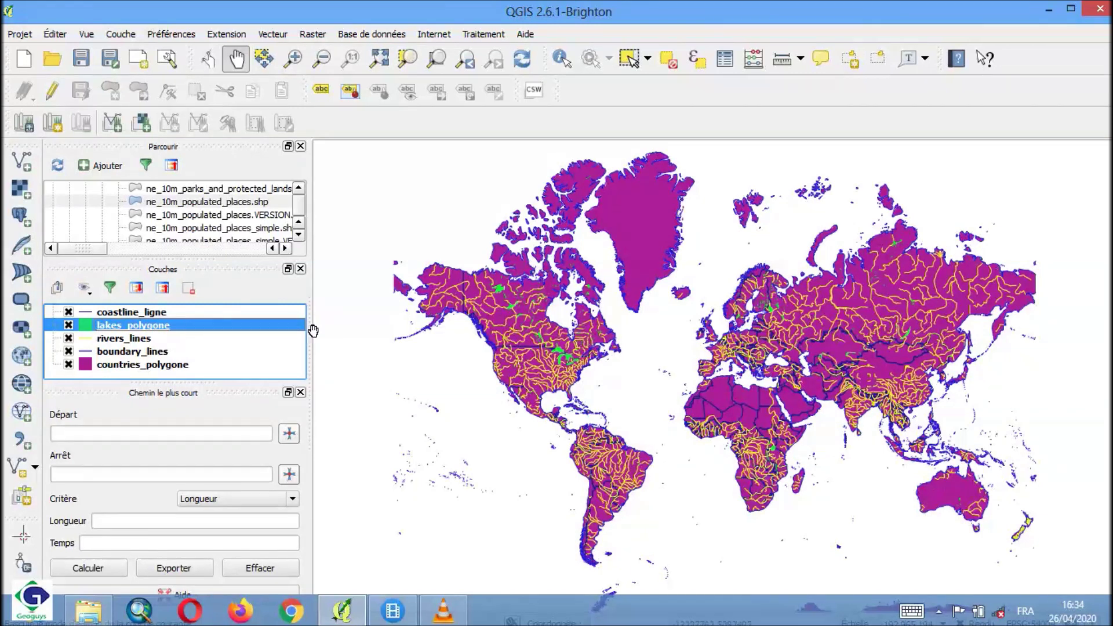
Step: Add the ne_10m_populated_places.shp file to the map, directly above the boundary_lines layer
left_click(167, 313)
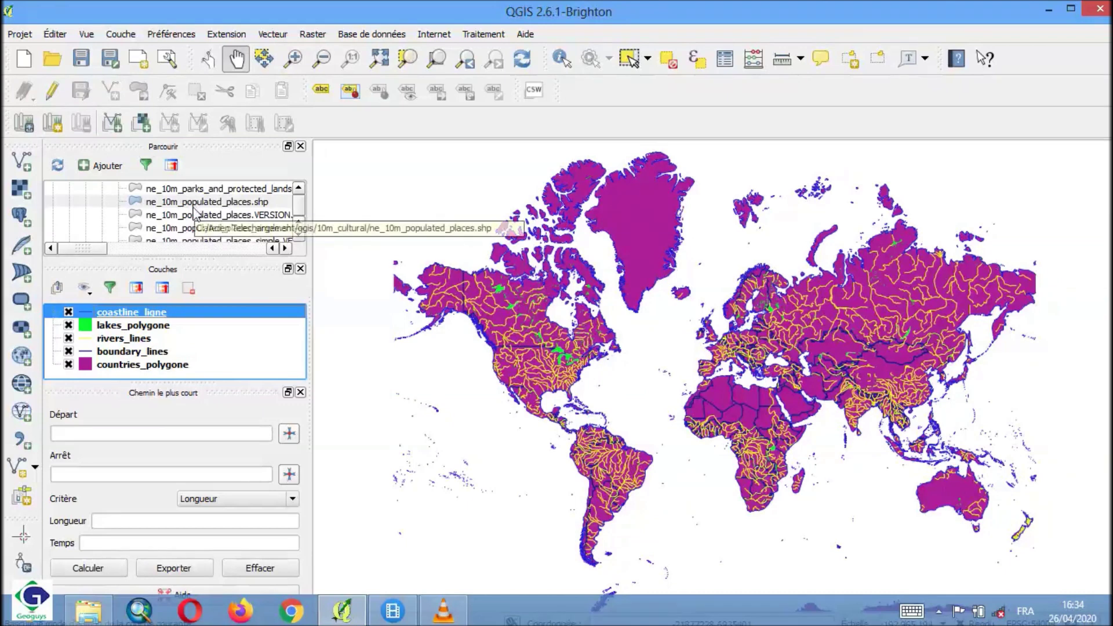
left_click(122, 367)
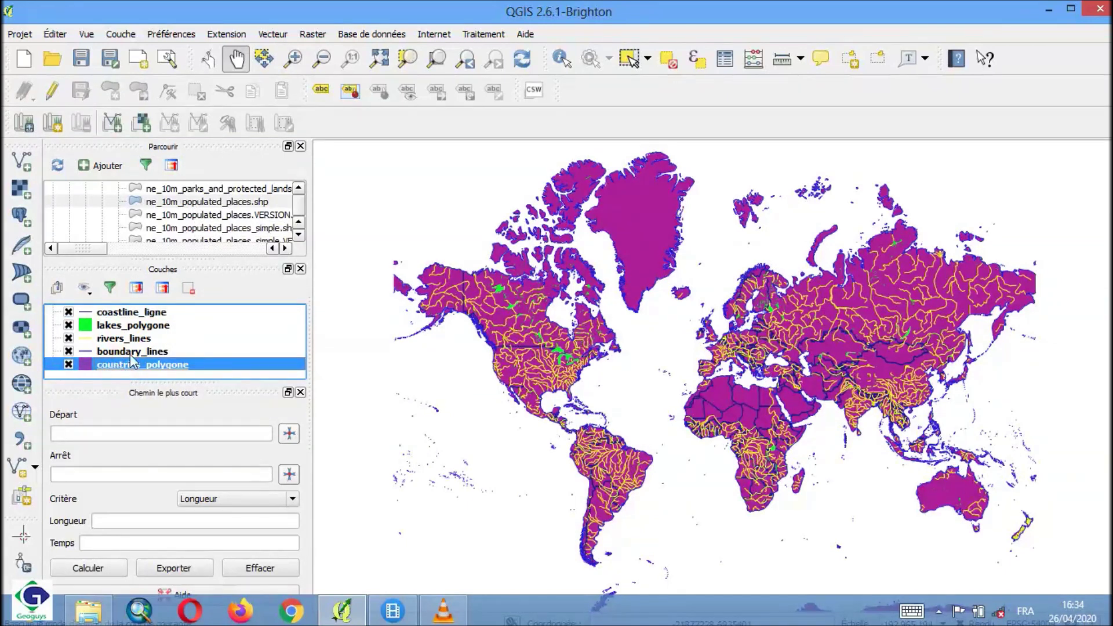
left_click(138, 352)
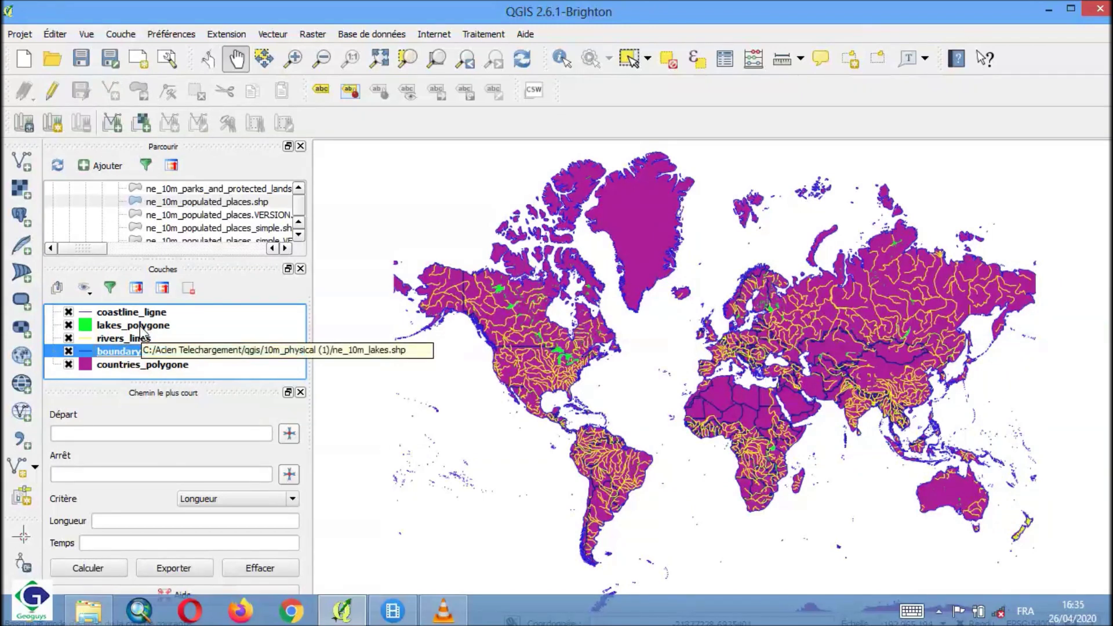
left_click(225, 202)
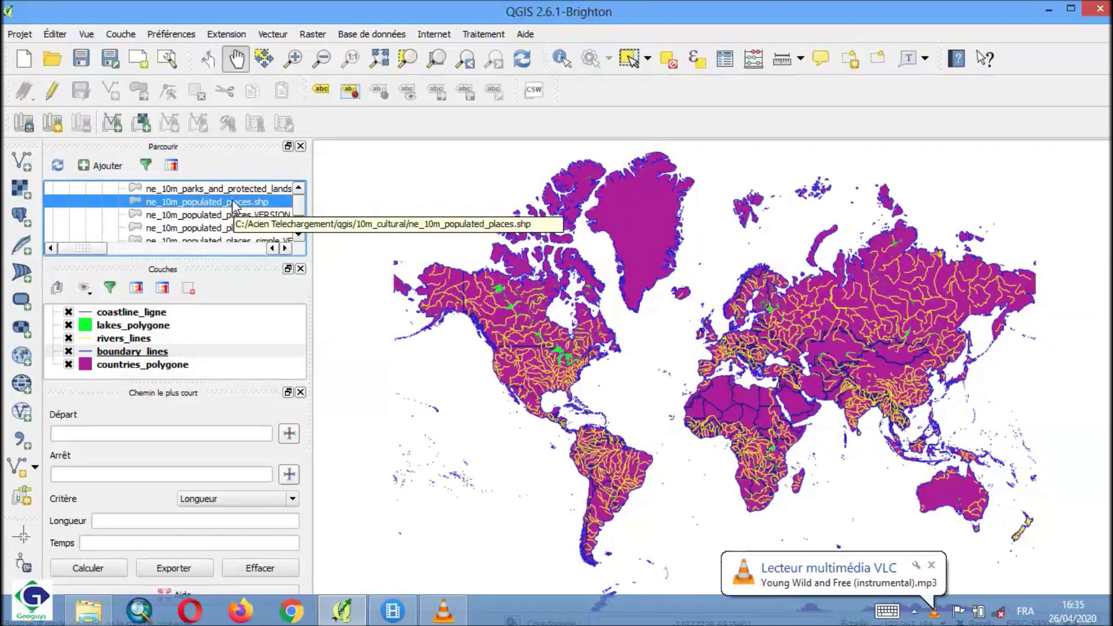
mouse_move(234, 206)
left_mouse_down()
mouse_move(343, 225)
mouse_move(685, 361)
left_mouse_up()
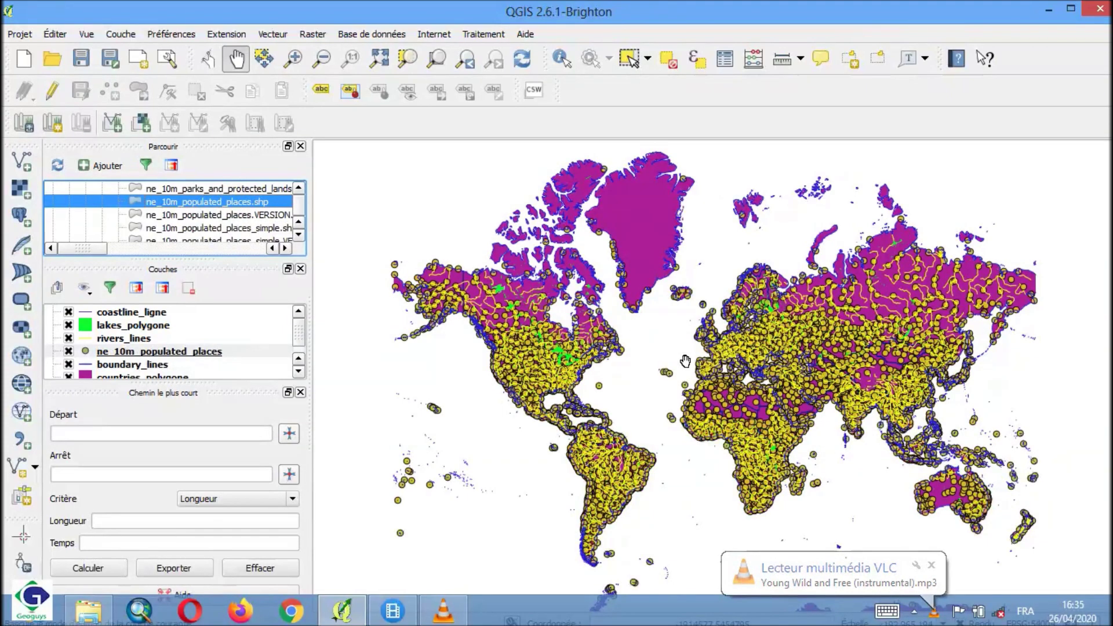
Step: Open the simple marker settings in the style properties of the ne_10m_populated_places layer, keeping part of the map uncovered
left_click(293, 59)
left_click_drag(726, 399, 803, 468)
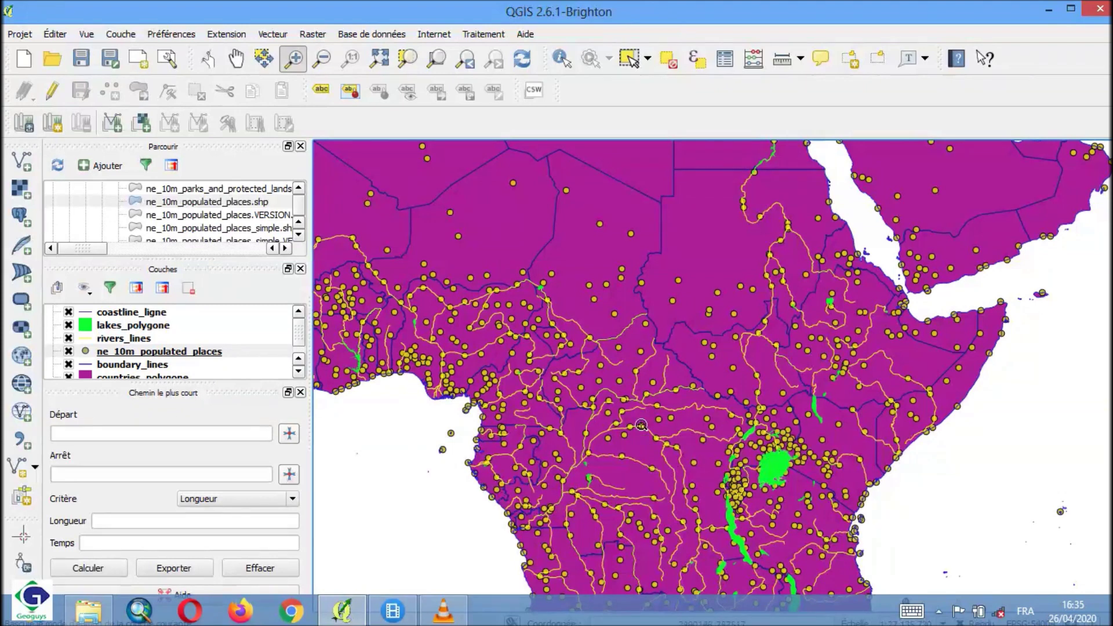
left_click(238, 60)
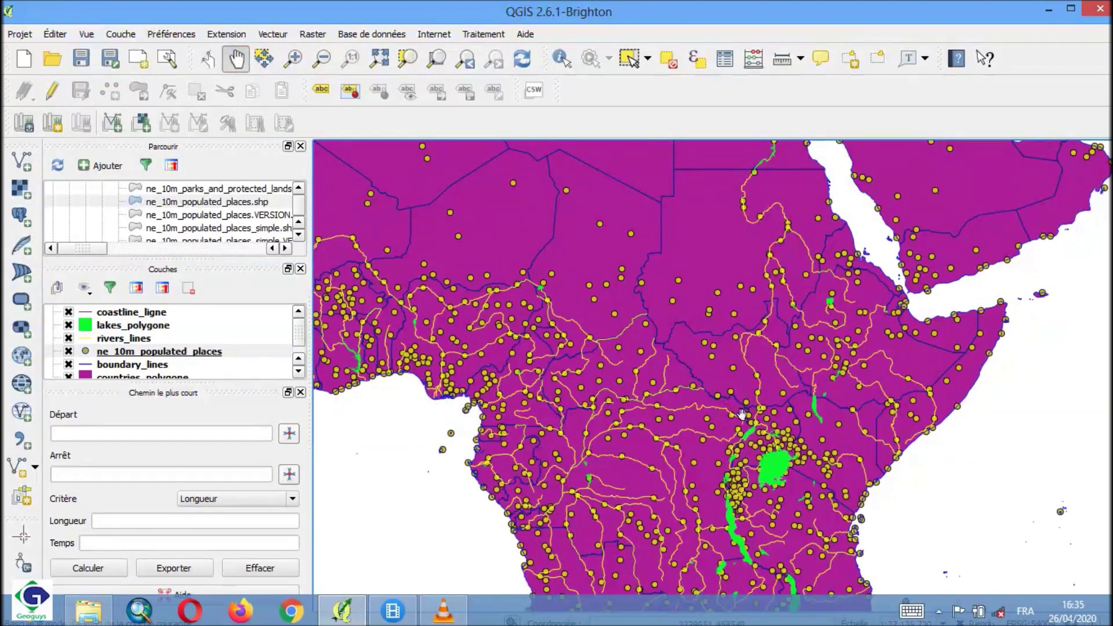
left_click(152, 352)
double_click(152, 354)
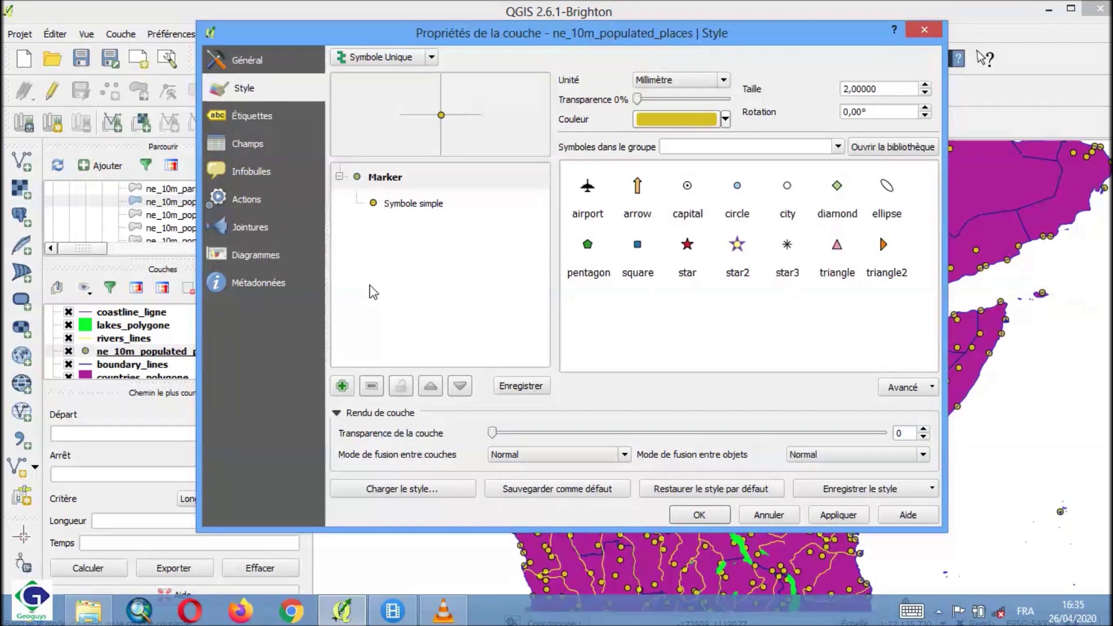
left_click(400, 207)
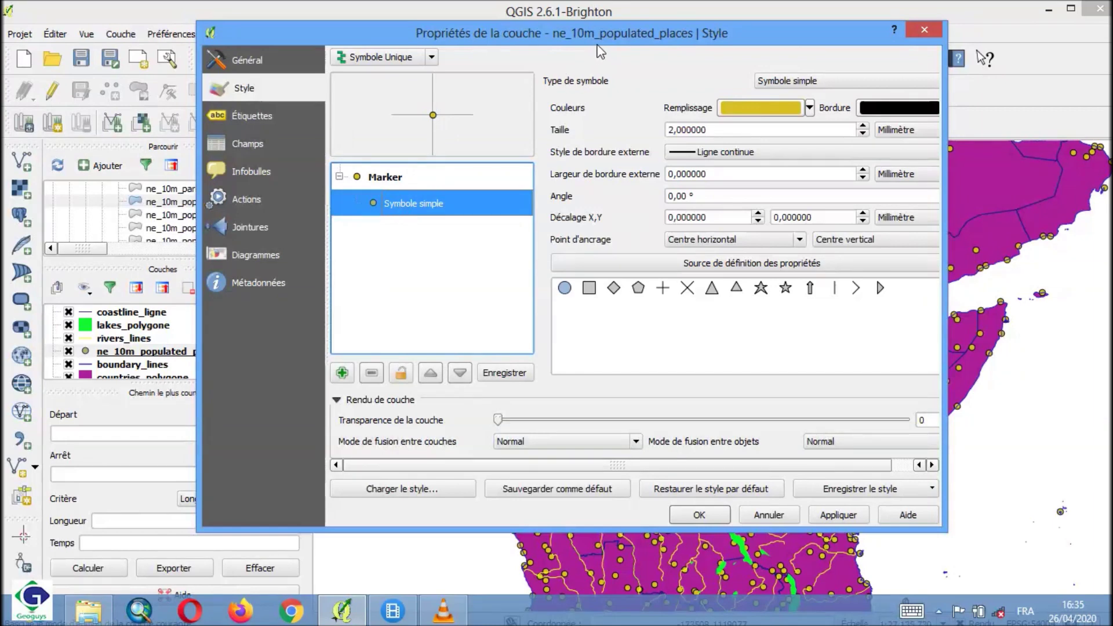
left_click_drag(607, 34, 462, 44)
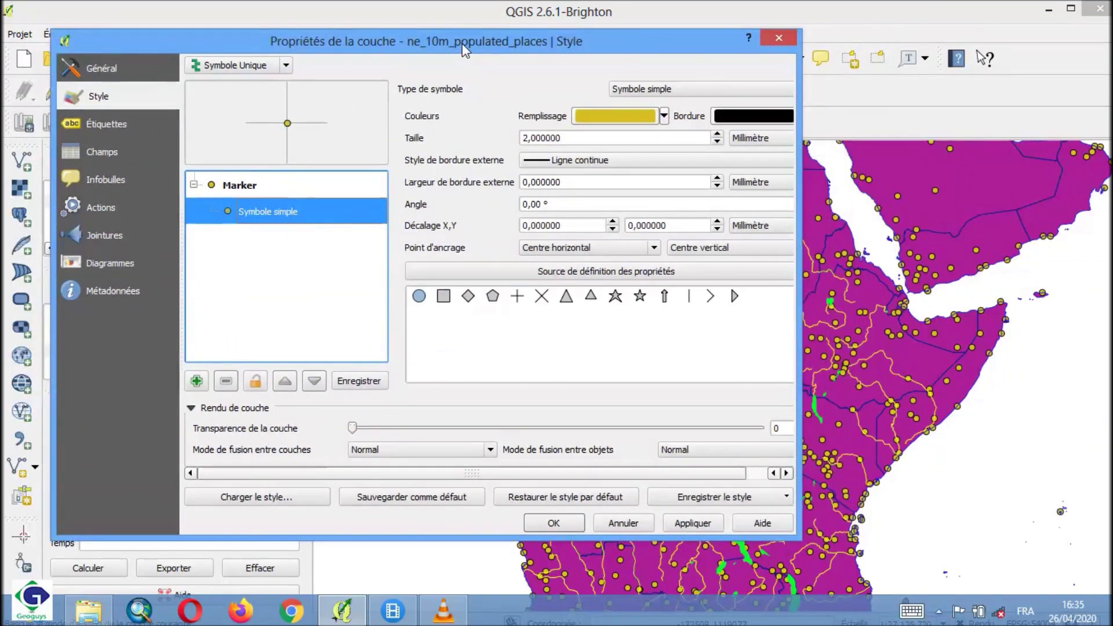
Step: Try the circle, square, diamond, pentagon and cross shapes for the populated places marker, and apply the star shape to the map
left_click(419, 297)
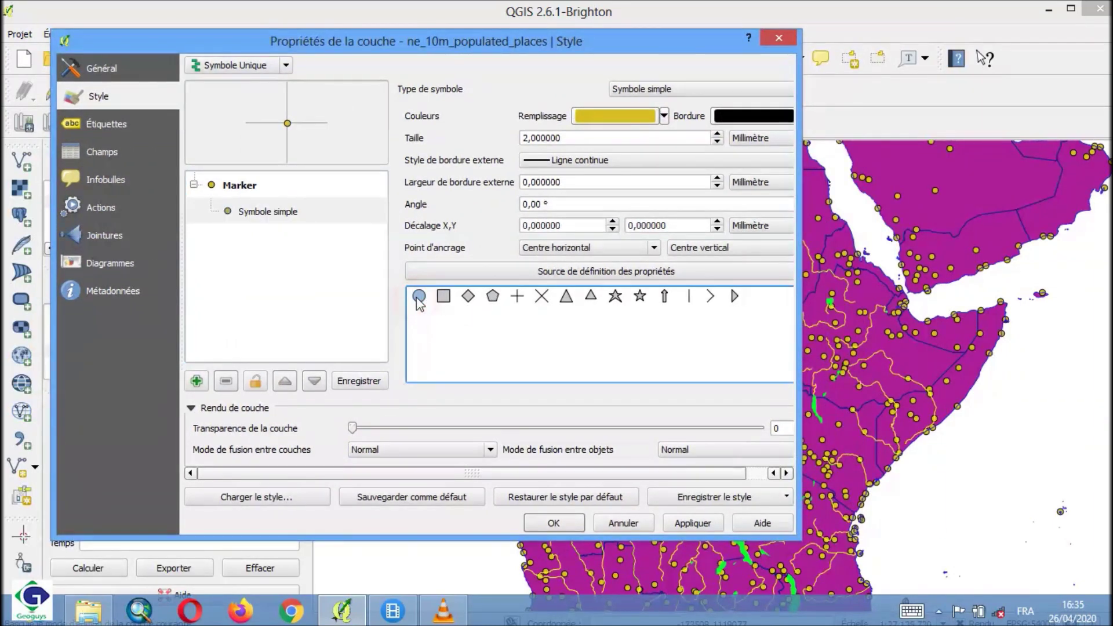
left_click(444, 298)
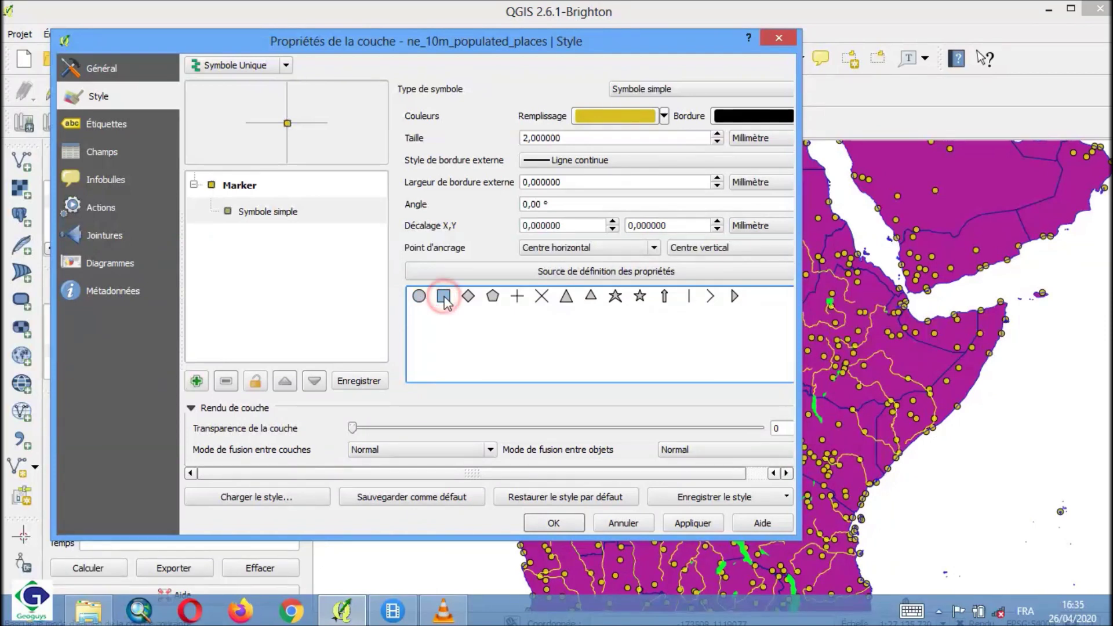
left_click(468, 297)
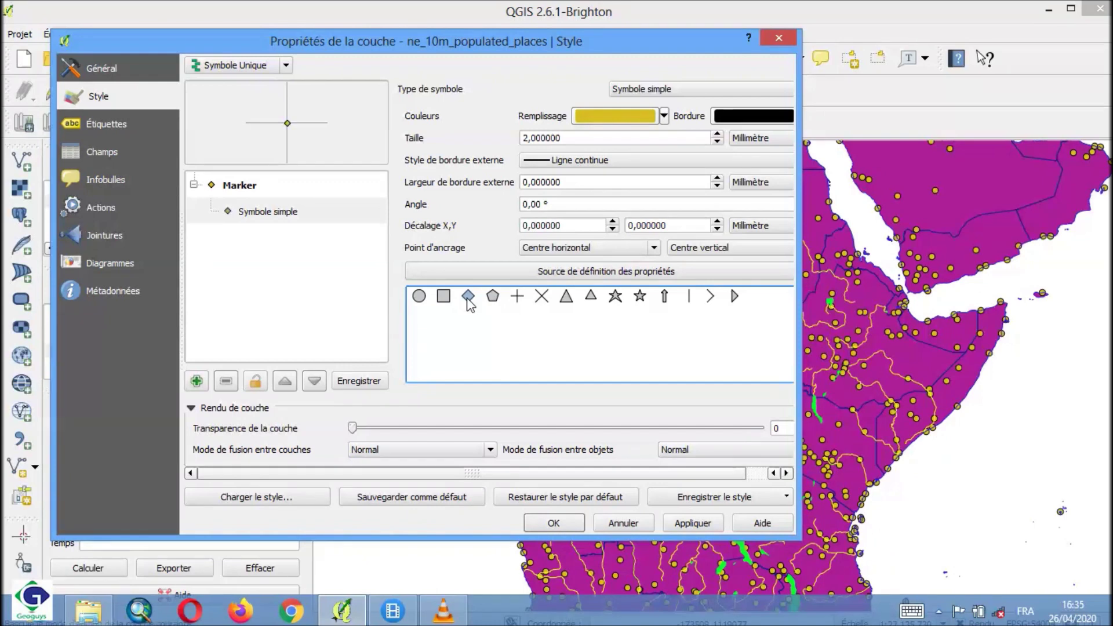
left_click(492, 296)
left_click(514, 297)
left_click(541, 297)
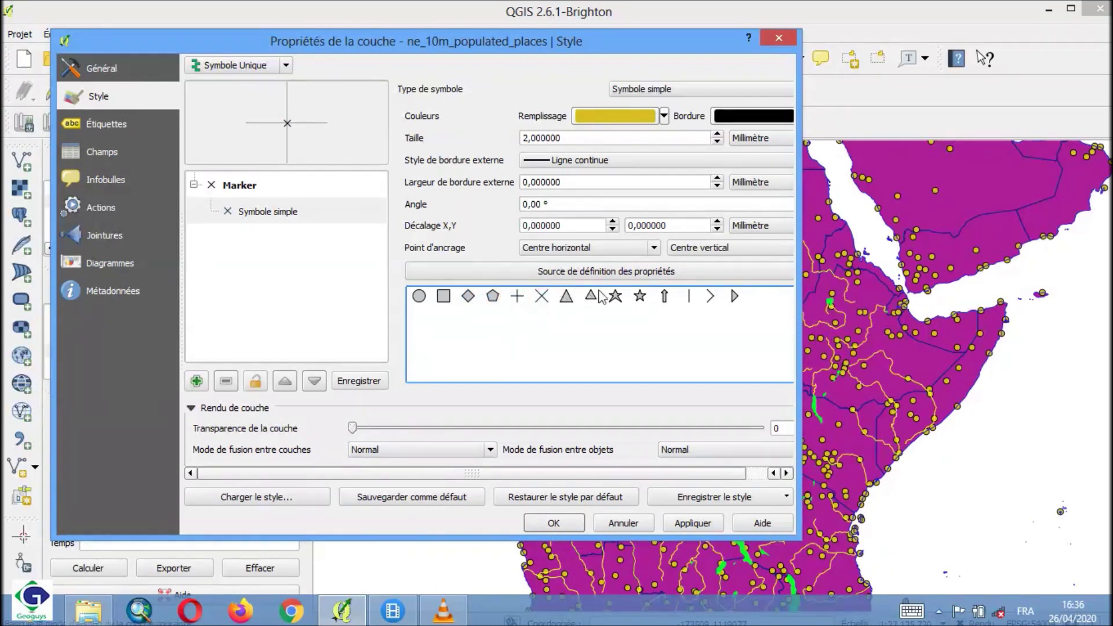
left_click(639, 297)
left_click(693, 524)
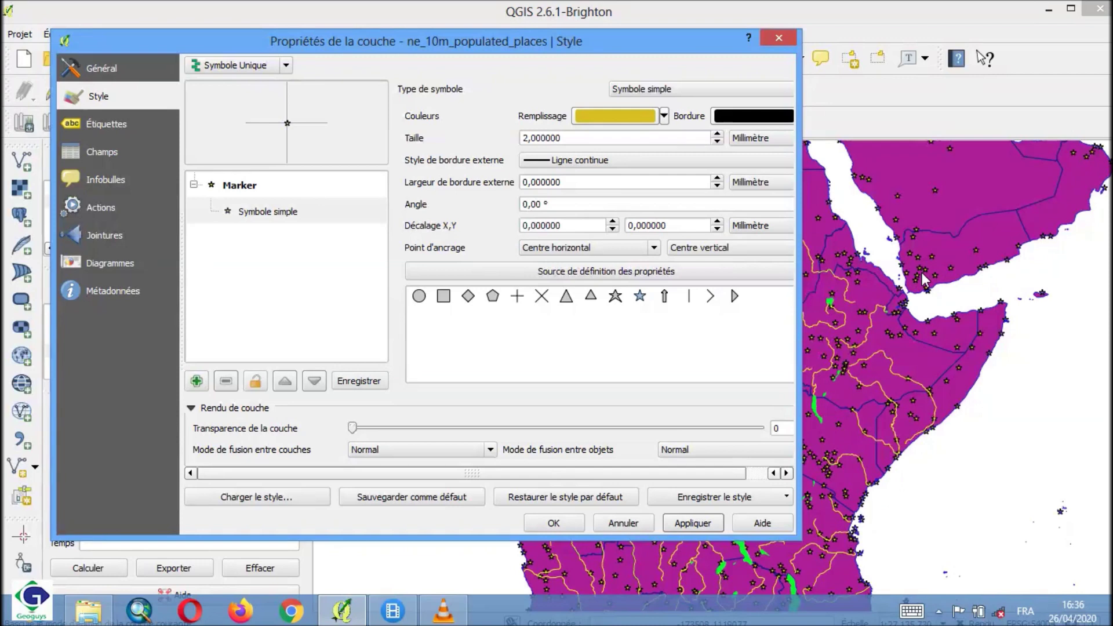
Step: Change the populated places marker to the large triangle shape with a red fill (#d70407), applying both to the map
left_click(566, 298)
left_click(693, 523)
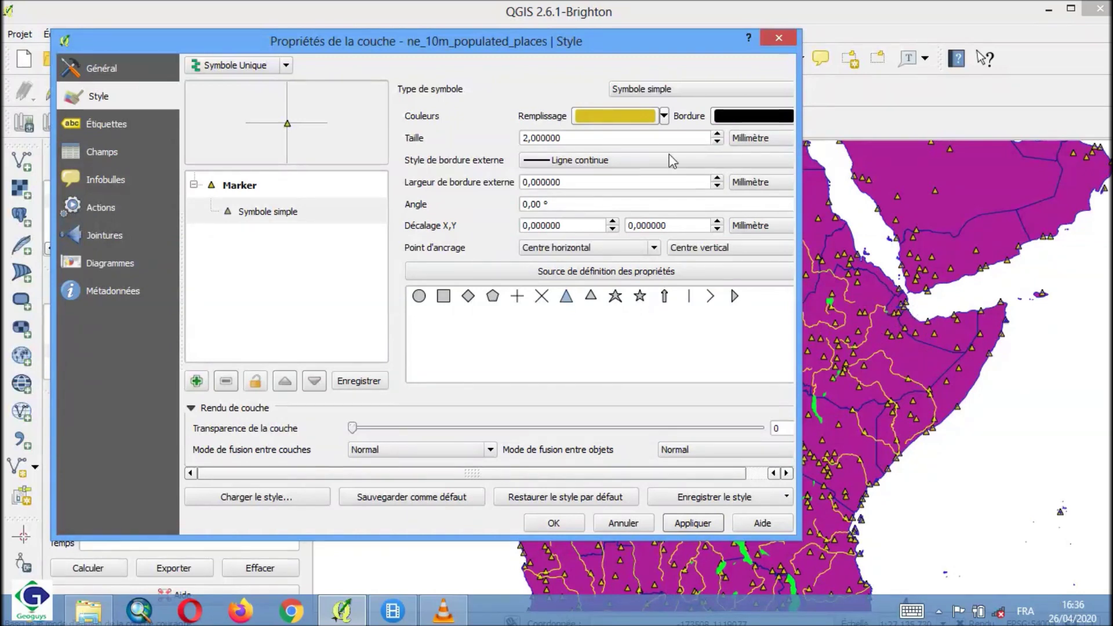
left_click(642, 117)
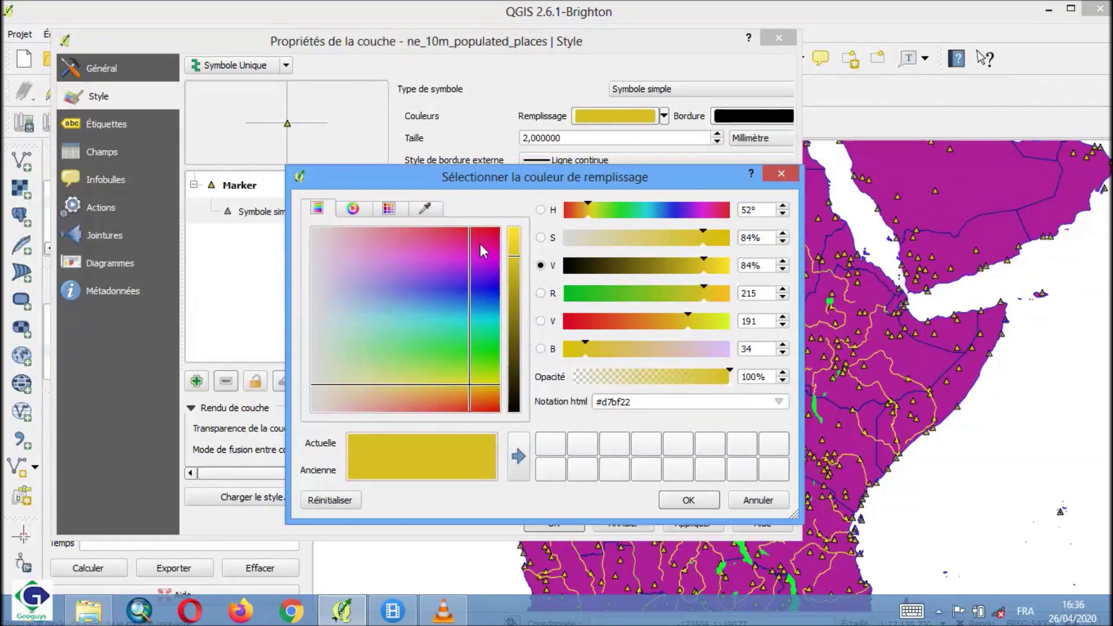
left_click(496, 230)
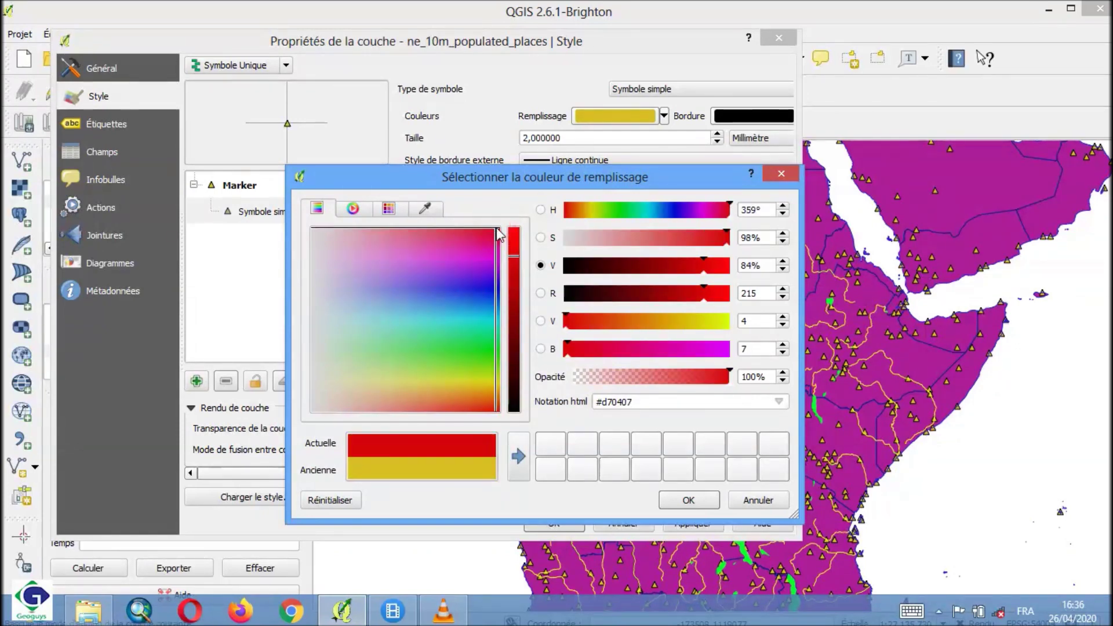
left_click(688, 499)
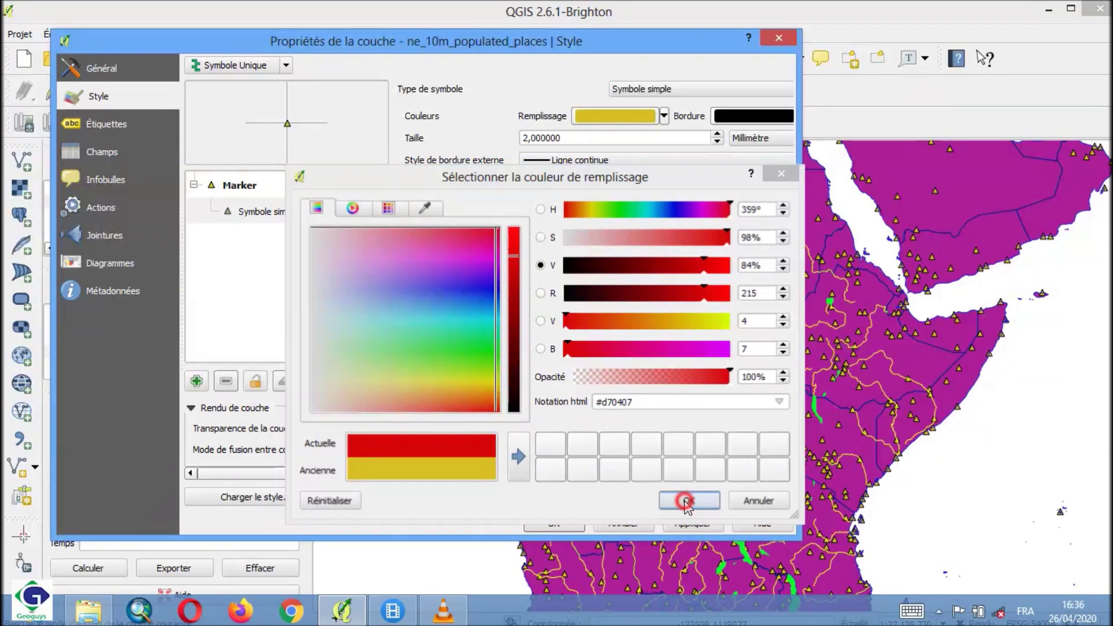
left_click(704, 529)
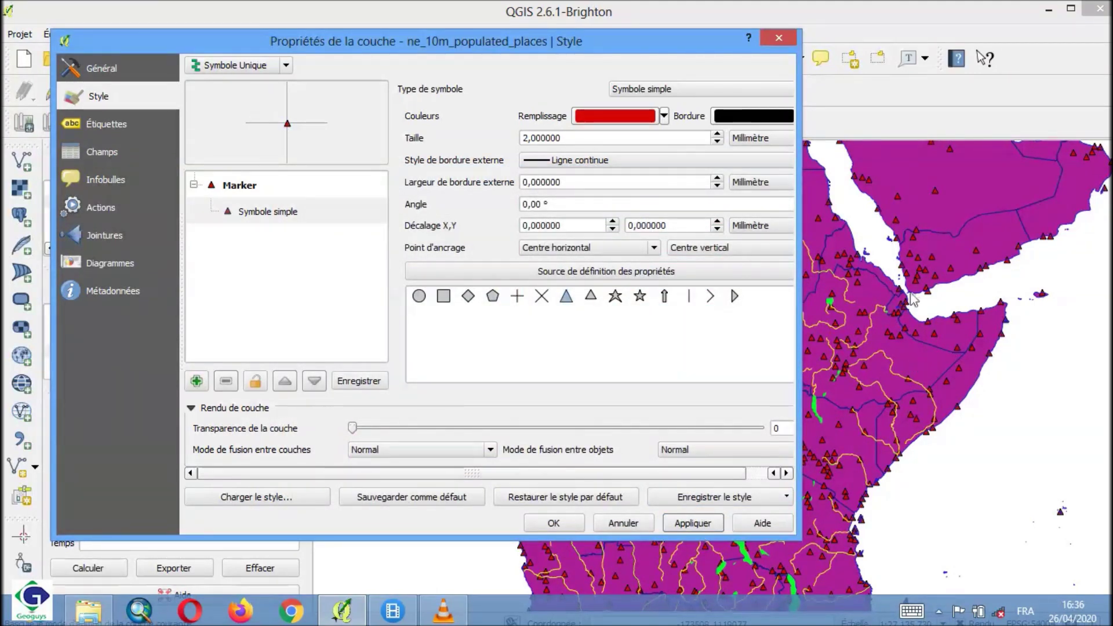
Step: Set the triangle marker's outer border style to "Pas de ligne" and accept the ne_10m_populated_places layer properties
left_click(774, 120)
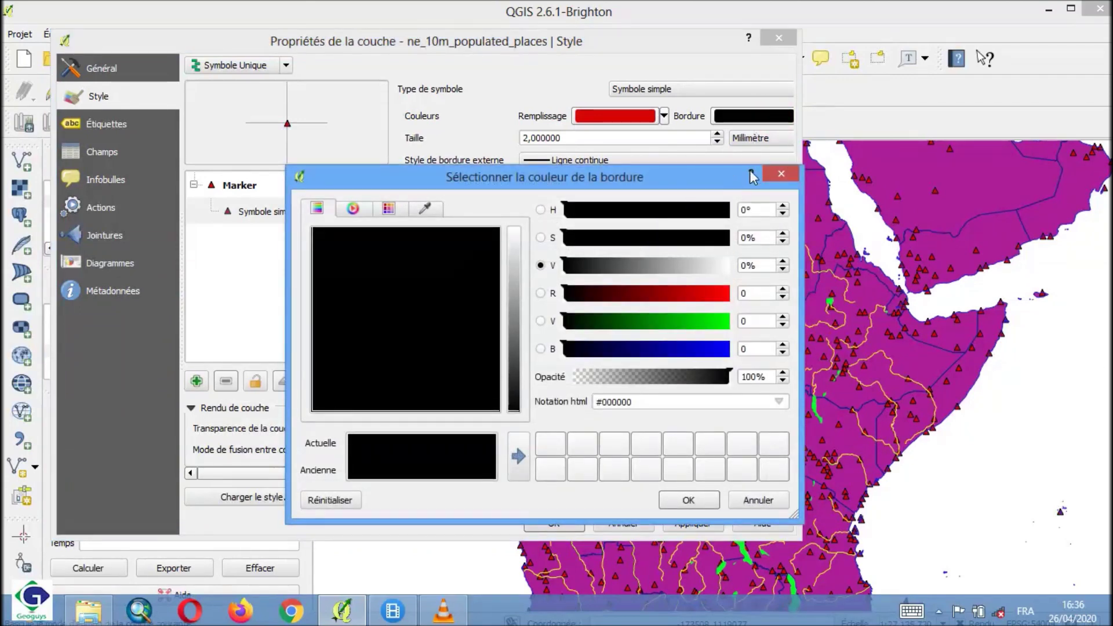
left_click(779, 174)
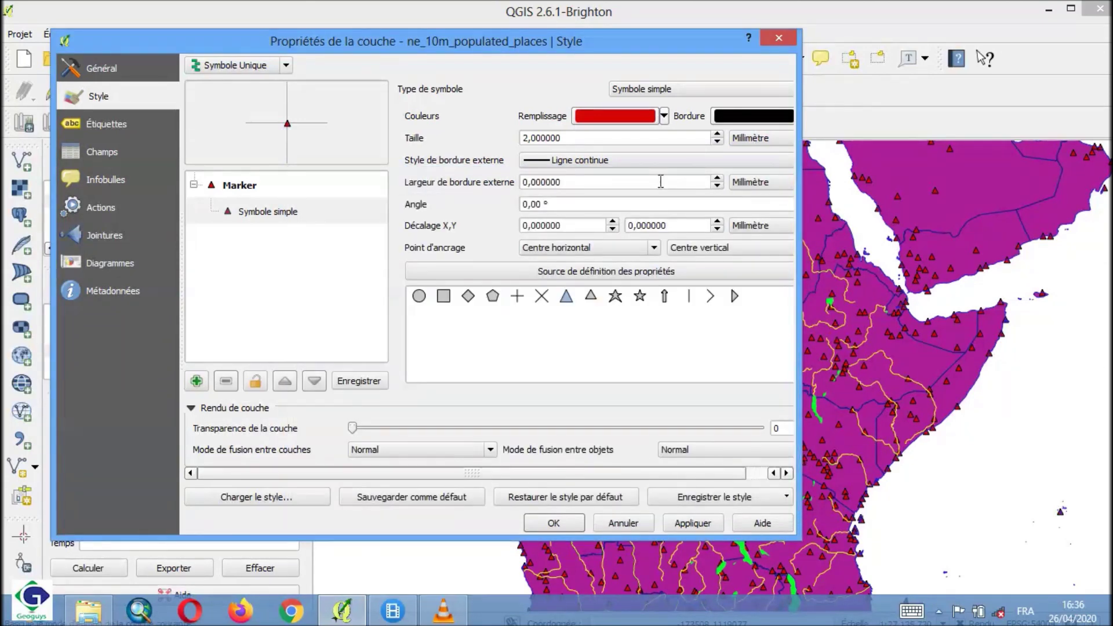
left_click(683, 159)
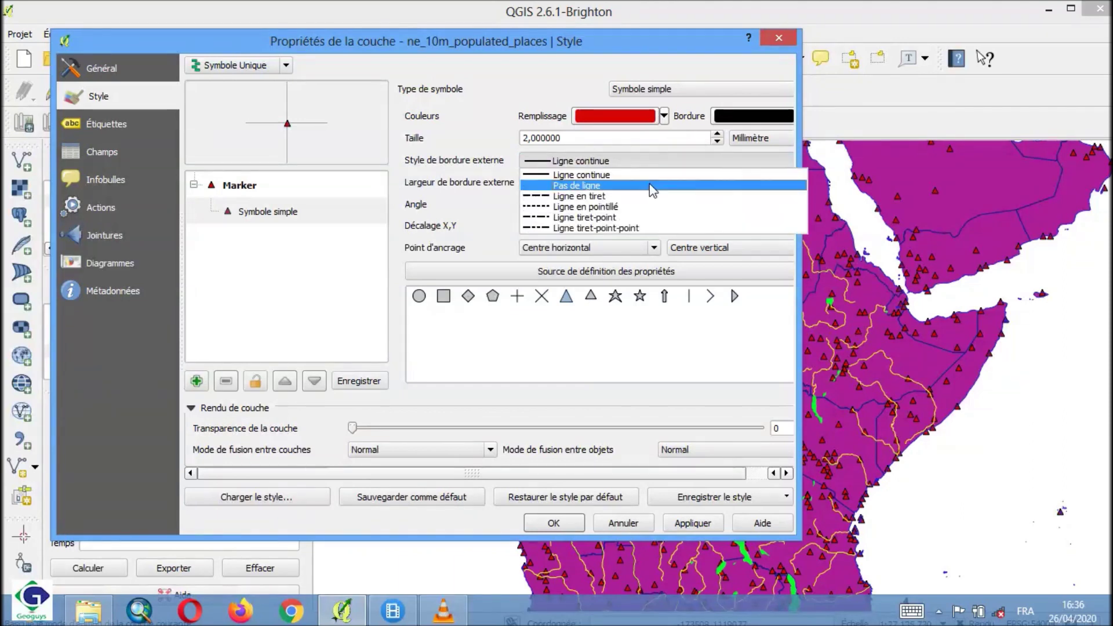
left_click(641, 184)
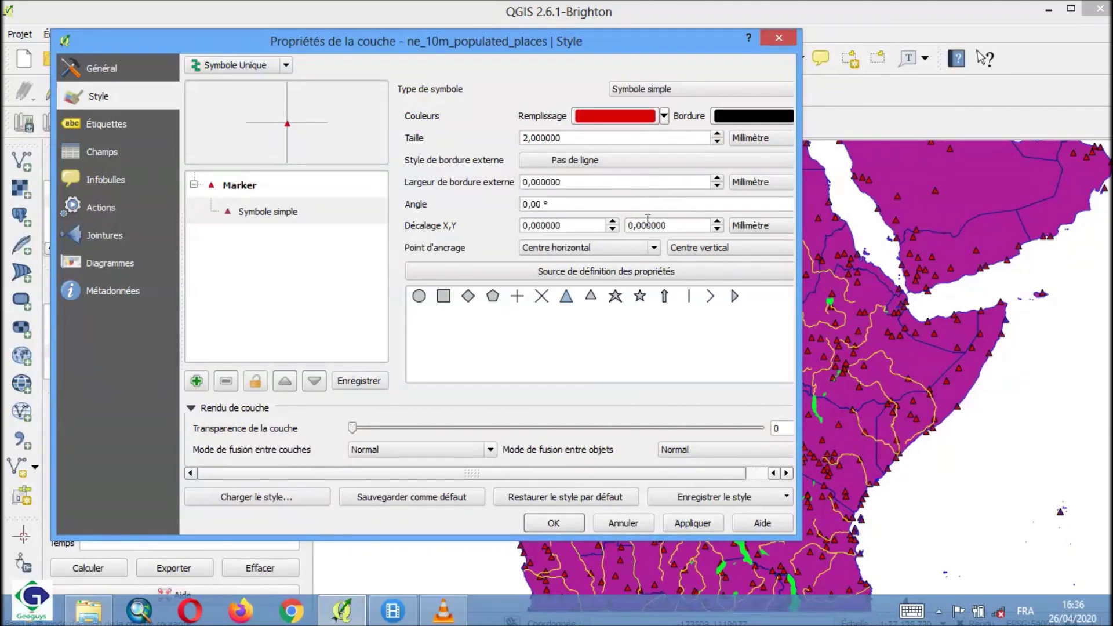
left_click(692, 525)
left_click(690, 526)
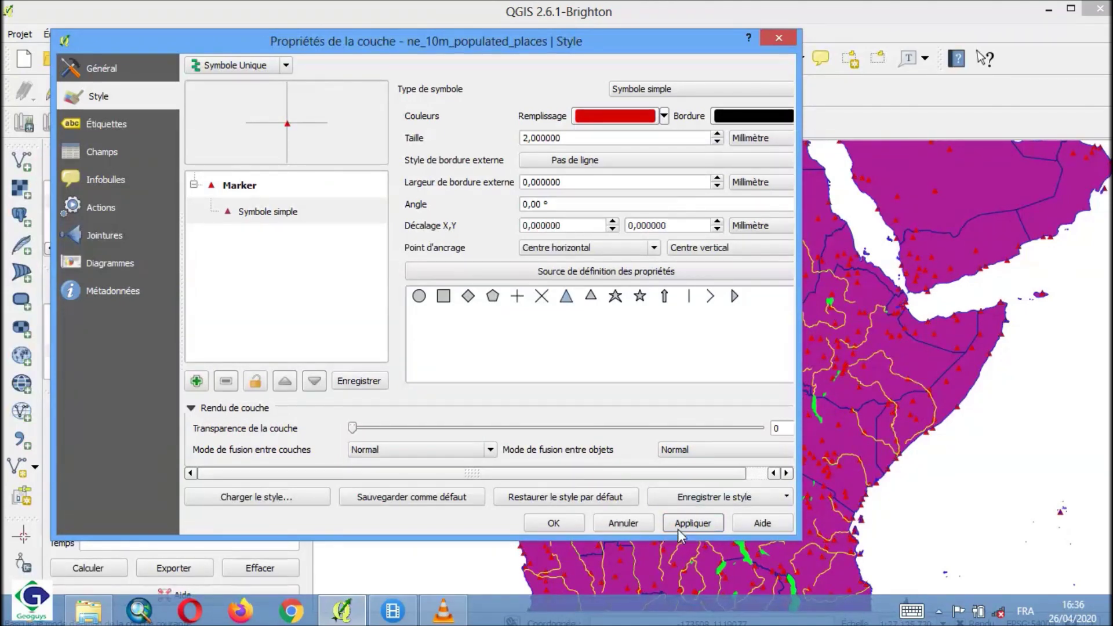
left_click(572, 525)
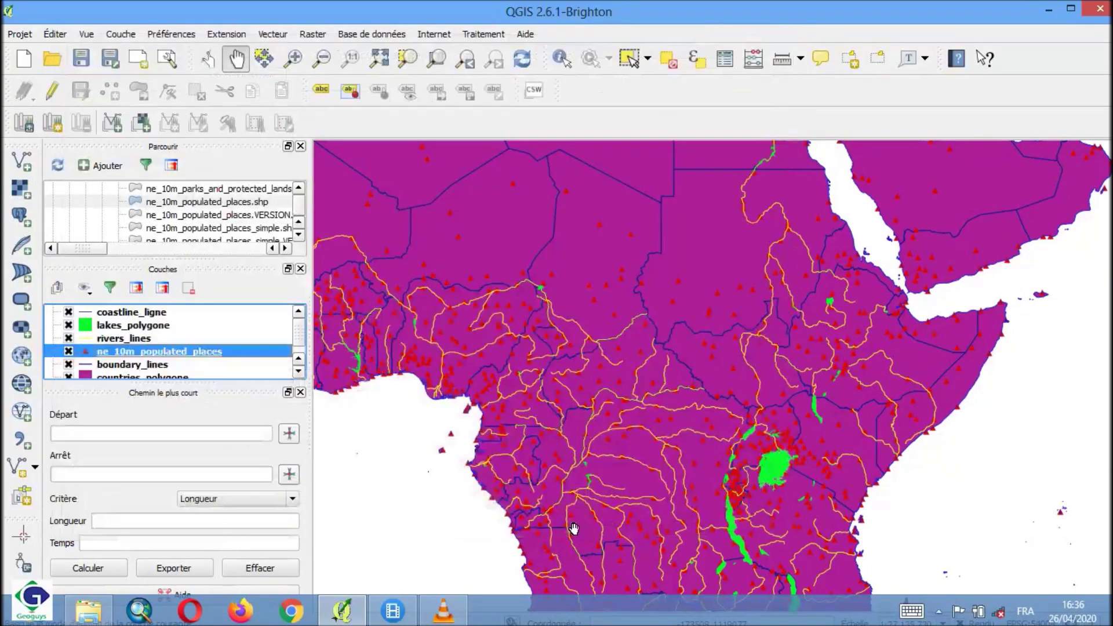